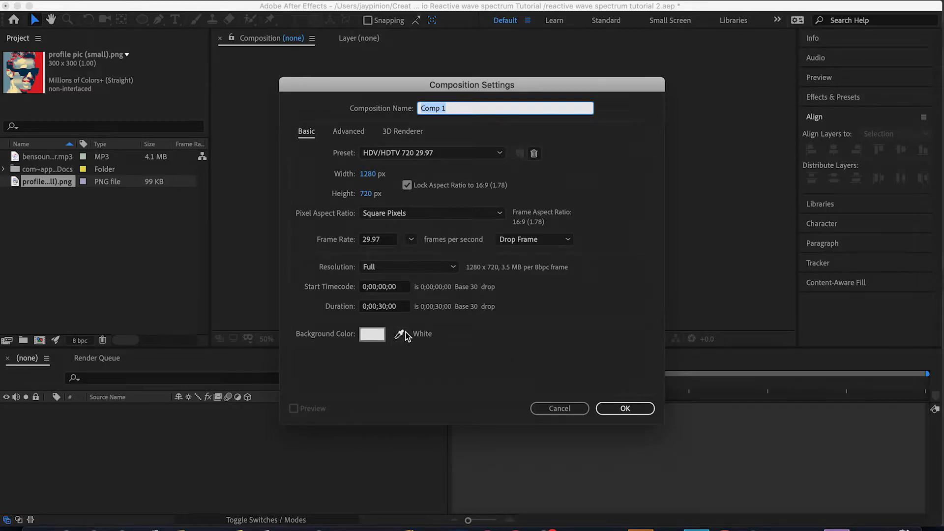
Confirm the new composition settings and place the profile picture image into the composition.
{"action": "left_click", "coordinate": [624, 409]}
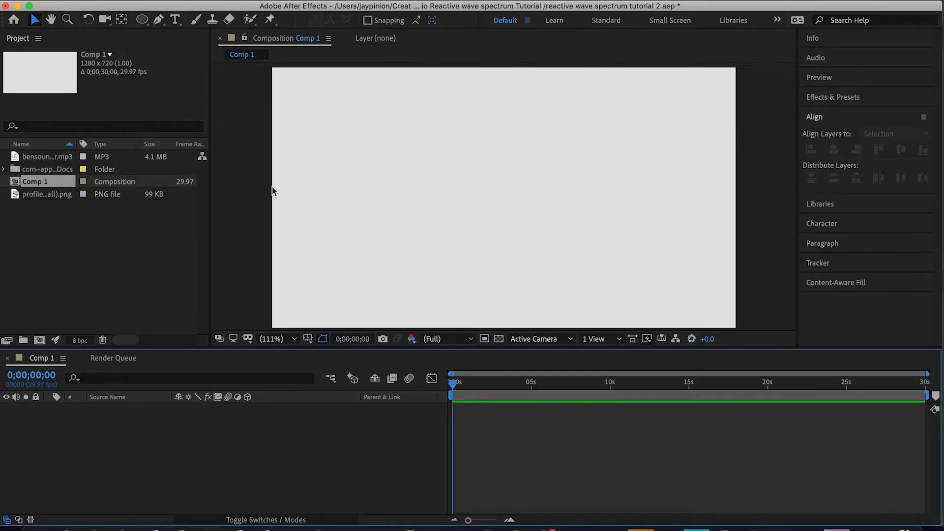
{"action": "left_click", "coordinate": [45, 194]}
{"action": "left_click_drag", "start_coordinate": [42, 195], "coordinate": [503, 198]}
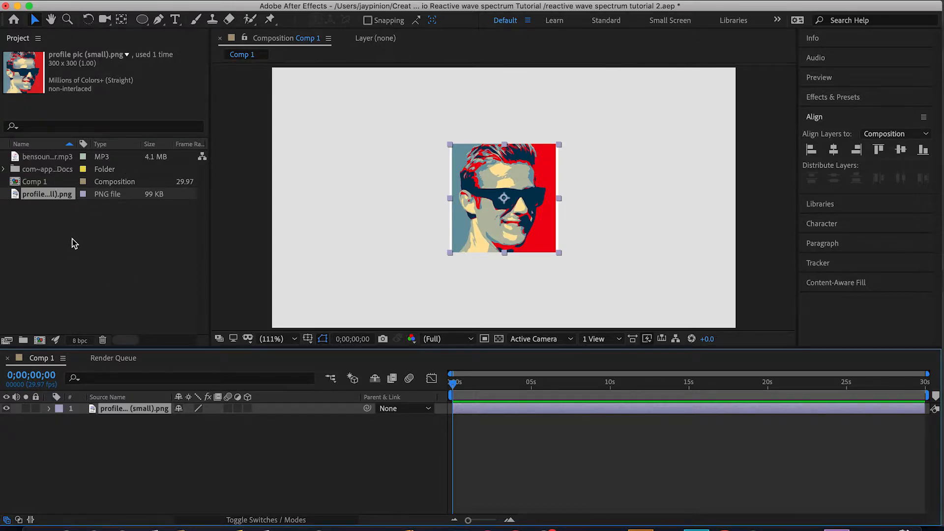
Center the profile picture horizontally and vertically within the composition.
{"action": "left_click", "coordinate": [594, 209]}
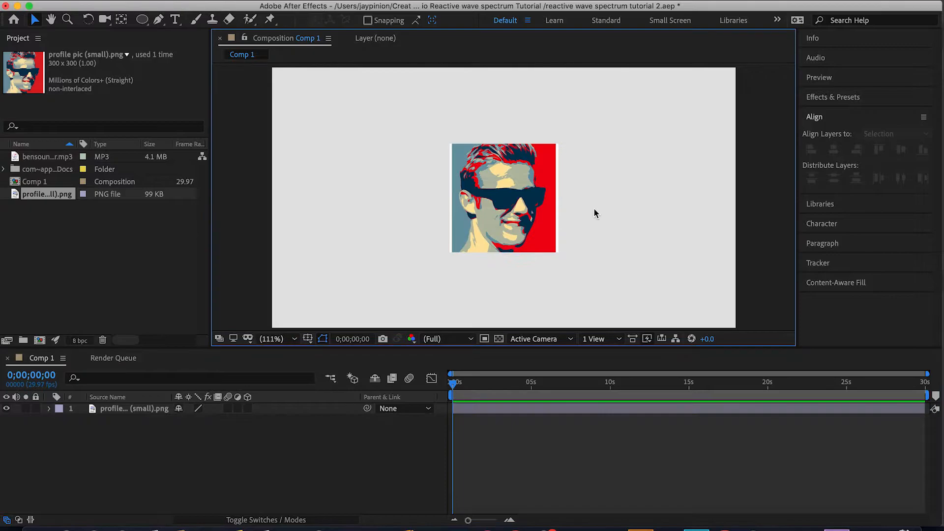
{"action": "left_click", "coordinate": [534, 197]}
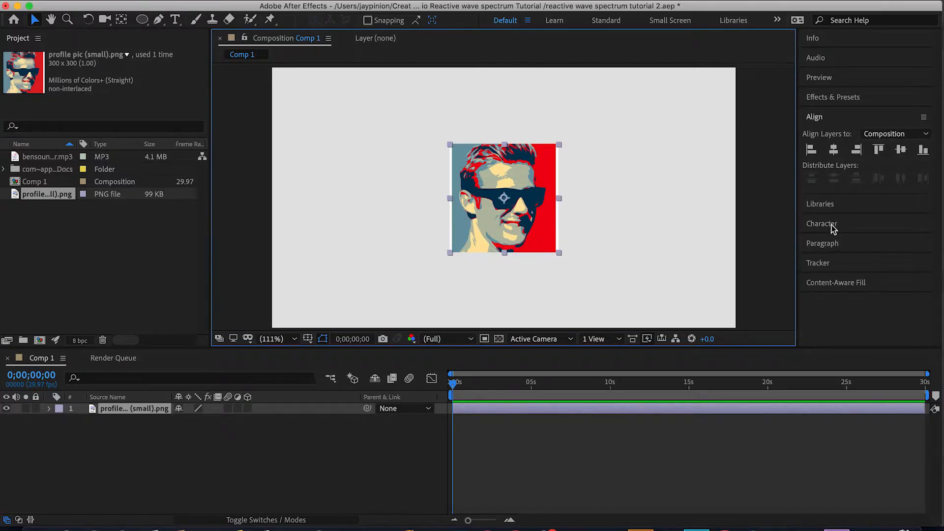
{"action": "left_click", "coordinate": [835, 151]}
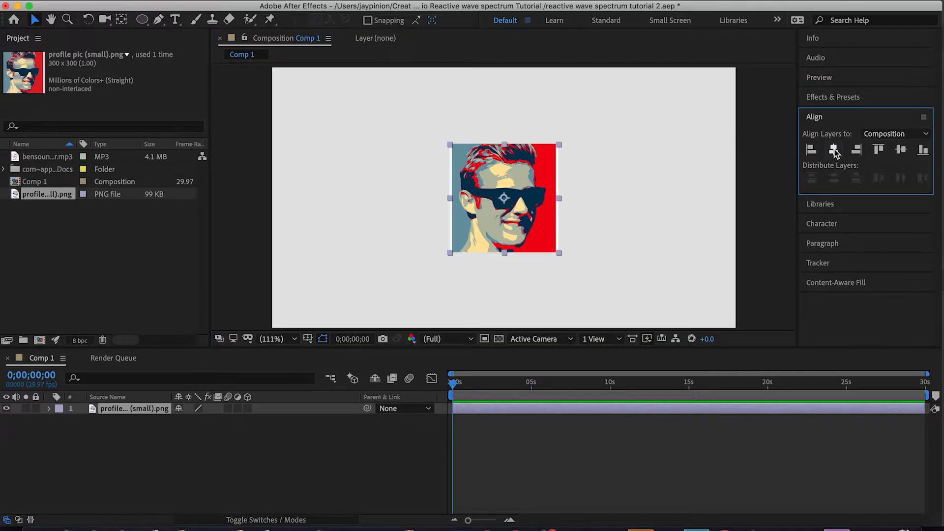
{"action": "left_click", "coordinate": [901, 151]}
{"action": "left_click", "coordinate": [304, 197]}
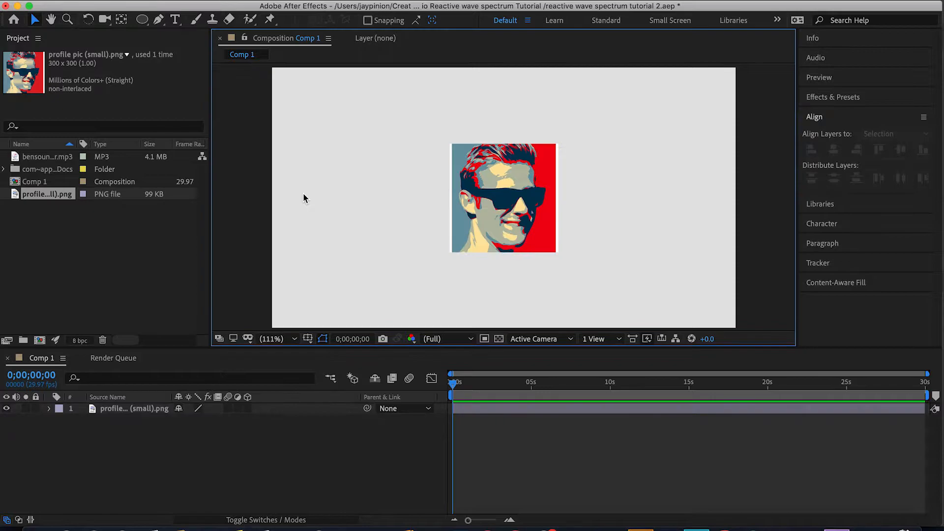
Draw a circular ellipse mask on the profile picture layer, about the width of the image.
{"action": "left_click", "coordinate": [135, 408]}
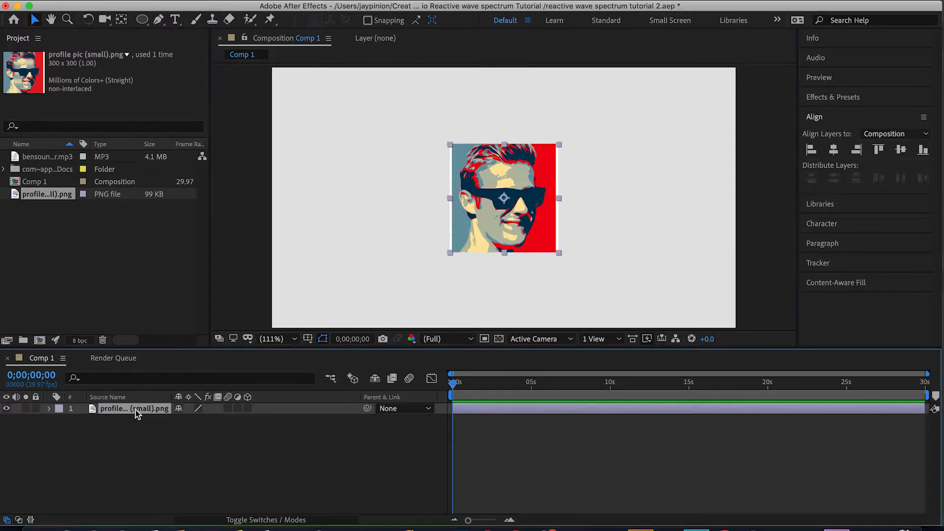
{"action": "left_click", "coordinate": [143, 21]}
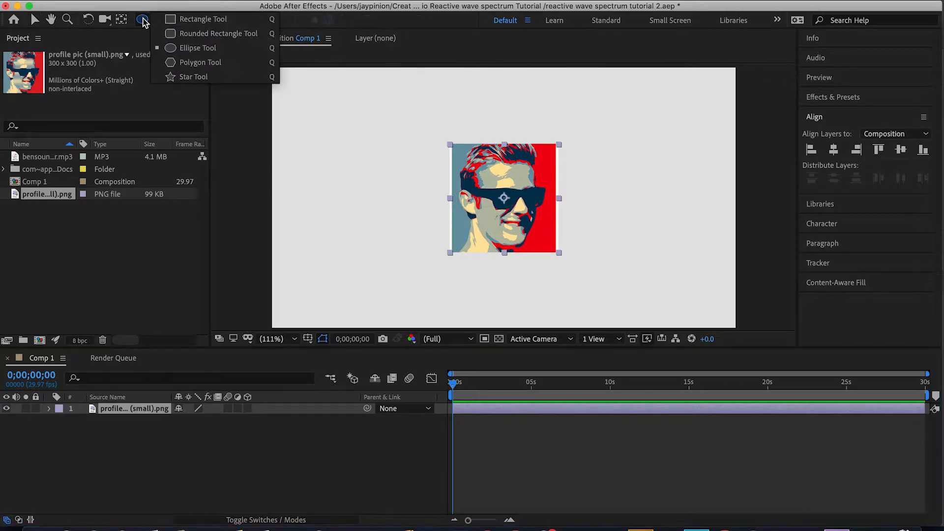
{"action": "left_click", "coordinate": [200, 49]}
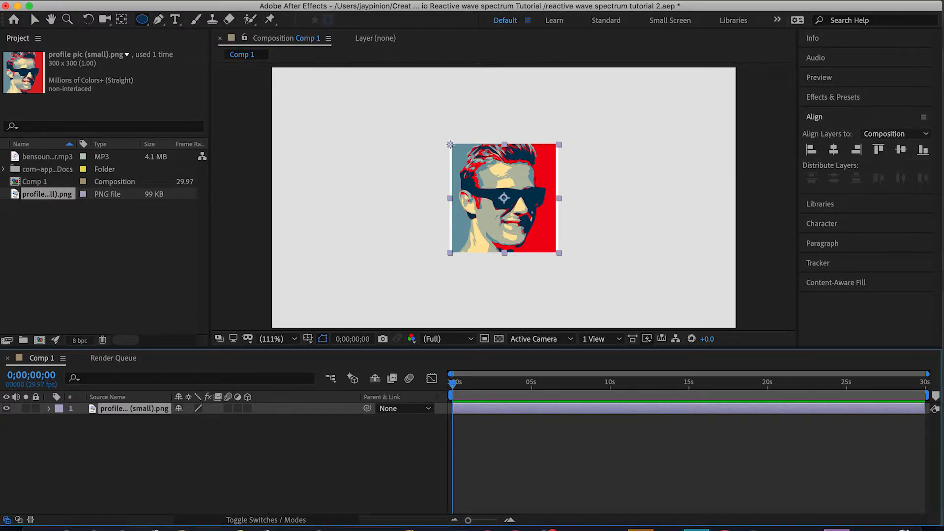
{"action": "left_click_drag", "start_coordinate": [449, 144], "coordinate": [549, 229]}
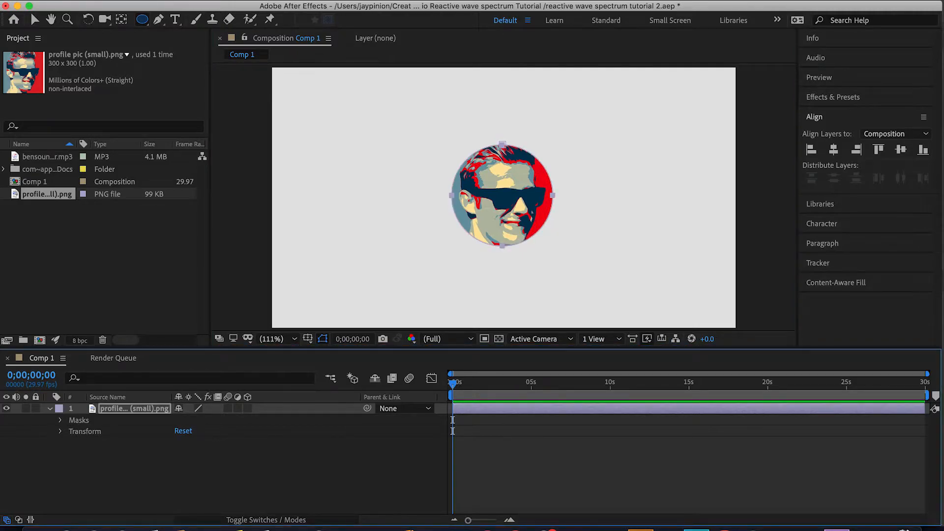
Create a new black solid layer sized to the composition.
{"action": "left_click", "coordinate": [235, 0]}
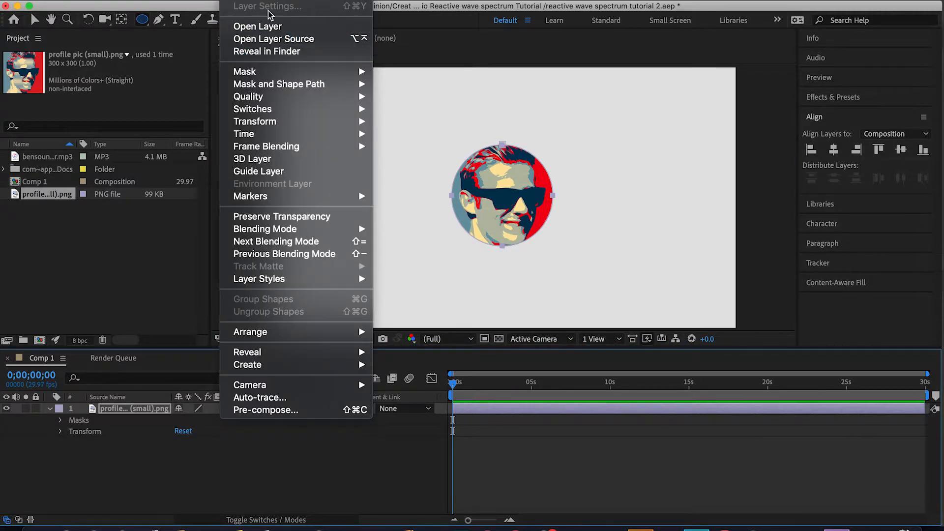
{"action": "mouse_move", "coordinate": [270, 1]}
{"action": "left_click", "coordinate": [408, 12]}
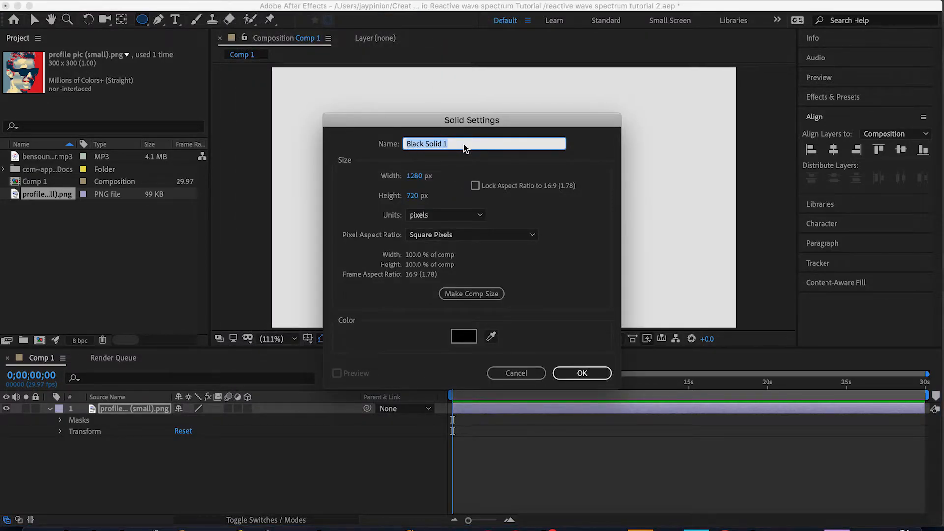
{"action": "left_click", "coordinate": [469, 294]}
{"action": "left_click", "coordinate": [573, 373]}
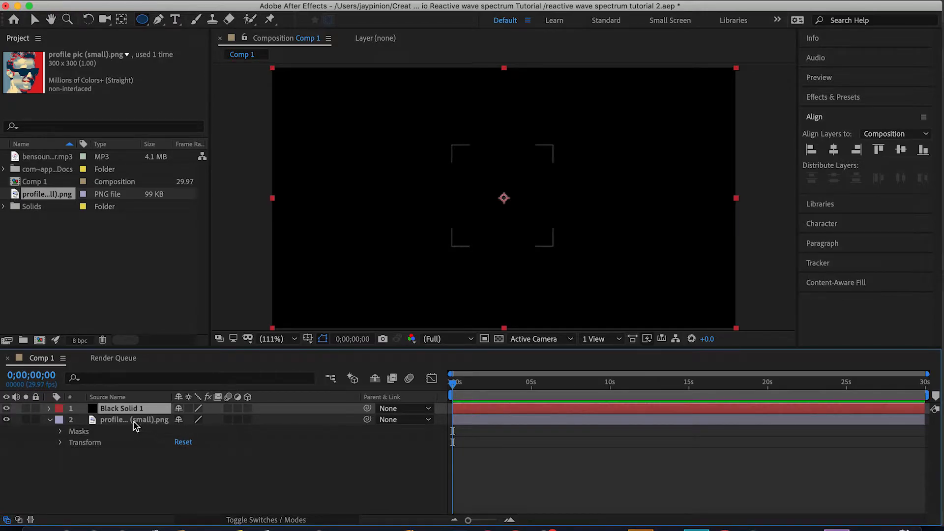
Copy the profile picture's Mask 1 and paste it onto the Black Solid 1 layer.
{"action": "left_click", "coordinate": [61, 432]}
{"action": "left_click", "coordinate": [105, 442]}
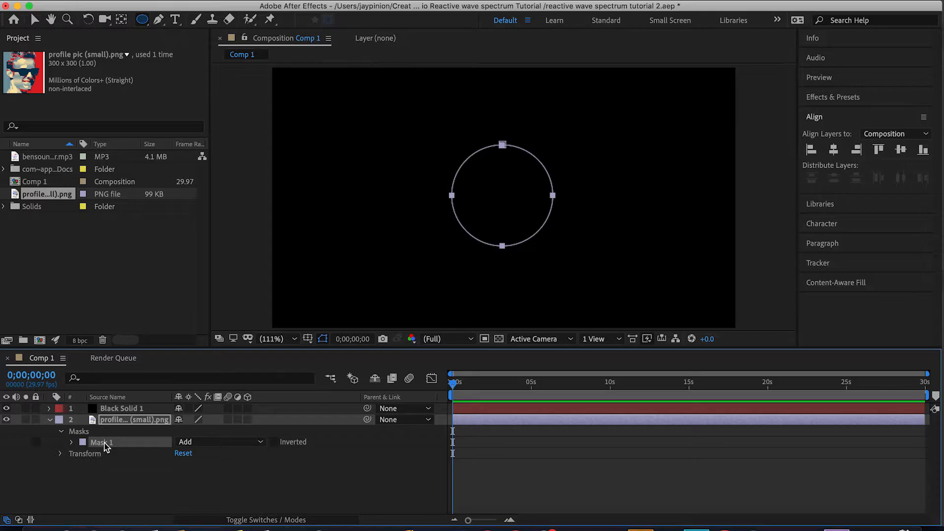
{"action": "key", "text": "super+c"}
{"action": "left_click", "coordinate": [116, 409]}
{"action": "key", "text": "super+v"}
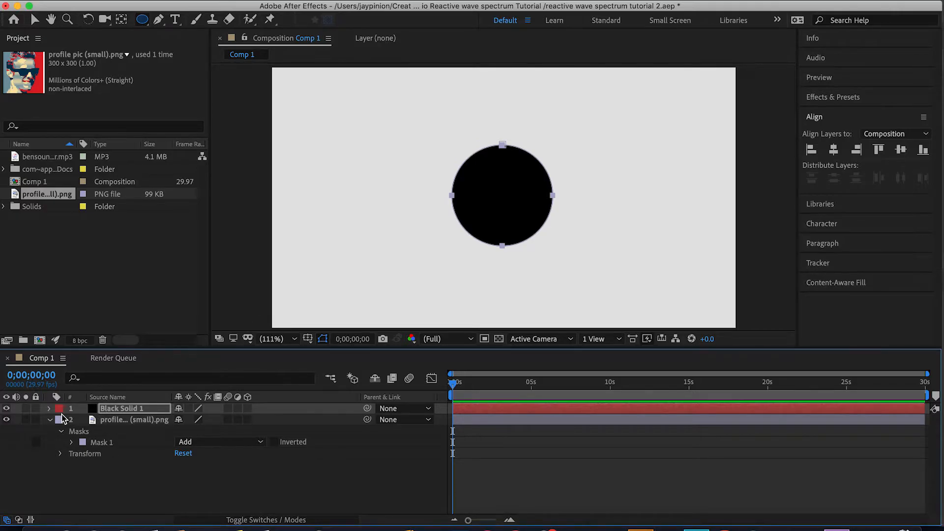
Set the mask mode of the solid layer's Mask 1 to None.
{"action": "left_click", "coordinate": [48, 408]}
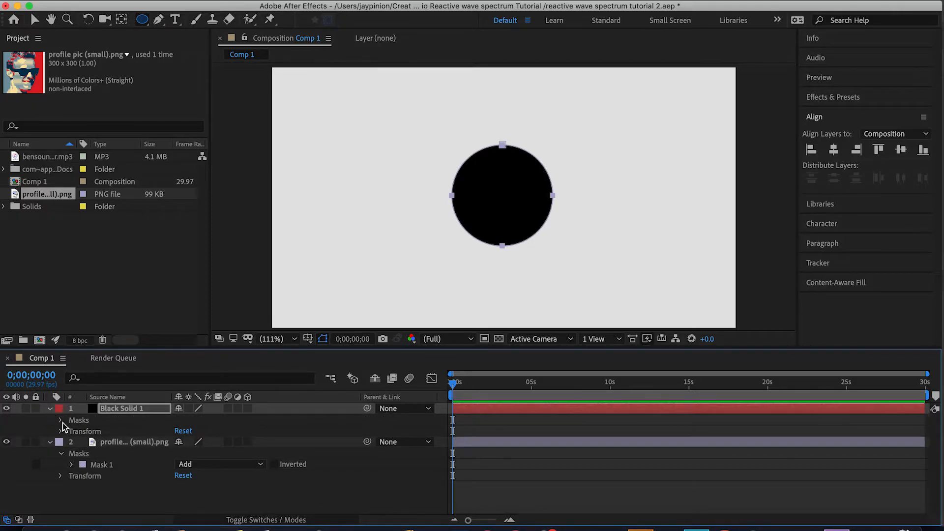
{"action": "left_click", "coordinate": [61, 420]}
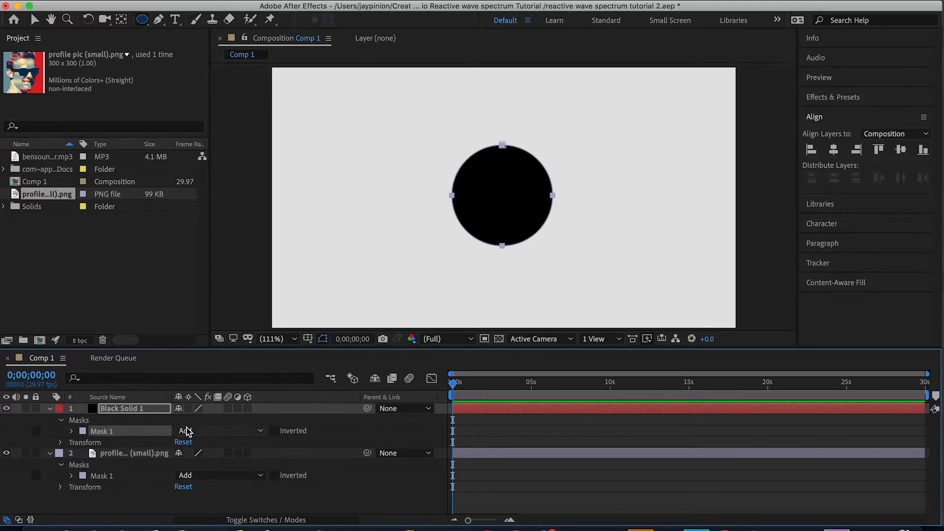
{"action": "left_click", "coordinate": [207, 433]}
{"action": "left_click", "coordinate": [207, 439]}
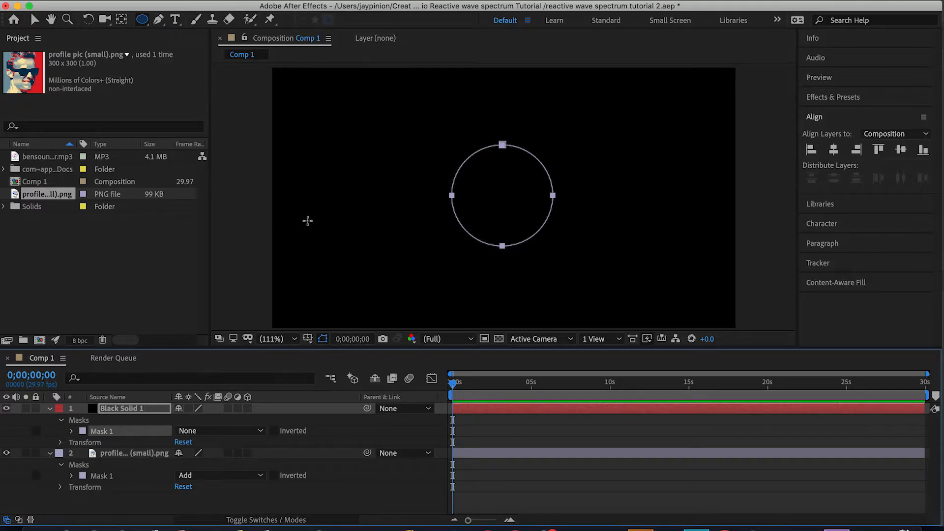
Search the effects for audio and apply Audio Spectrum to the Black Solid 1 layer.
{"action": "left_click", "coordinate": [818, 98]}
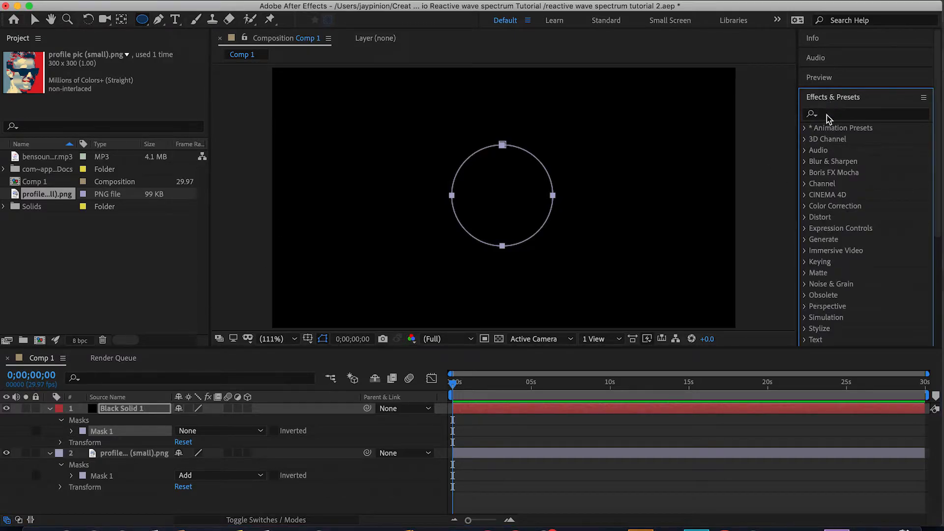
{"action": "left_click", "coordinate": [827, 116]}
{"action": "type", "text": "audio"}
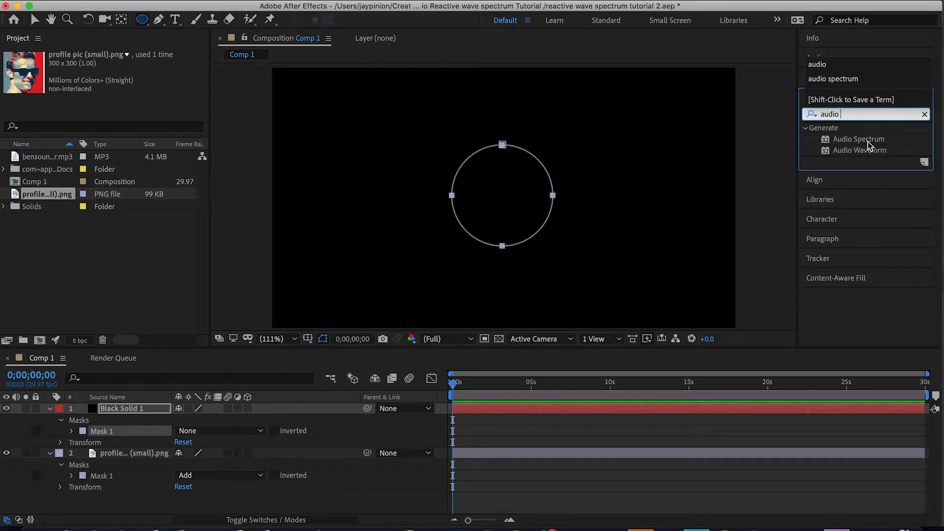
{"action": "left_click_drag", "start_coordinate": [868, 144], "coordinate": [135, 415]}
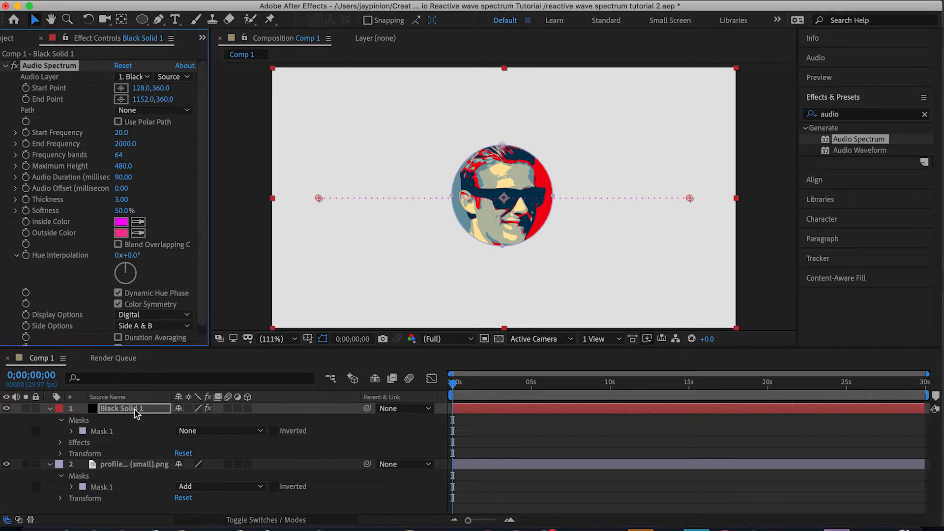
Set the Audio Spectrum path to Mask 1.
{"action": "left_click", "coordinate": [127, 113]}
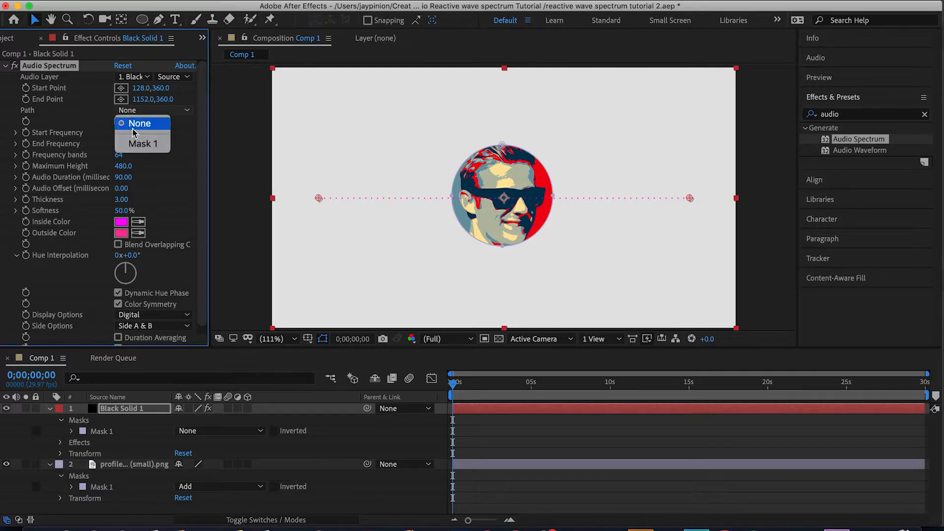
{"action": "left_click", "coordinate": [141, 145]}
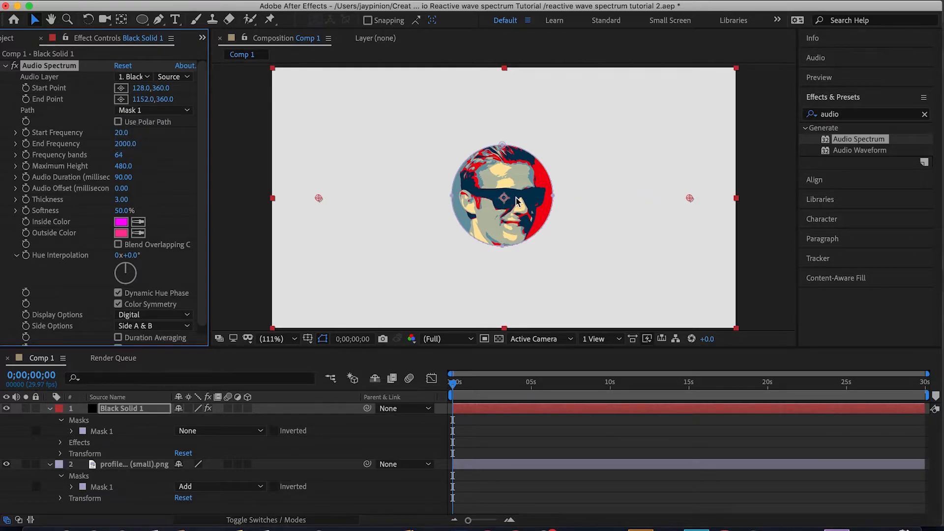
{"action": "scroll", "coordinate": [516, 201], "scroll_direction": "up", "scroll_amount": 4}
{"action": "scroll", "coordinate": [412, 170], "scroll_direction": "down", "scroll_amount": 2}
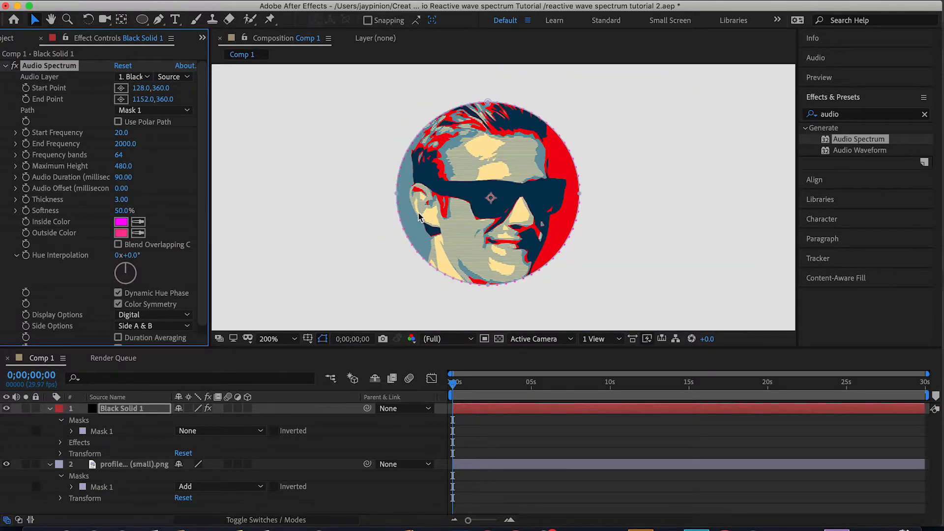
{"action": "left_click", "coordinate": [282, 339]}
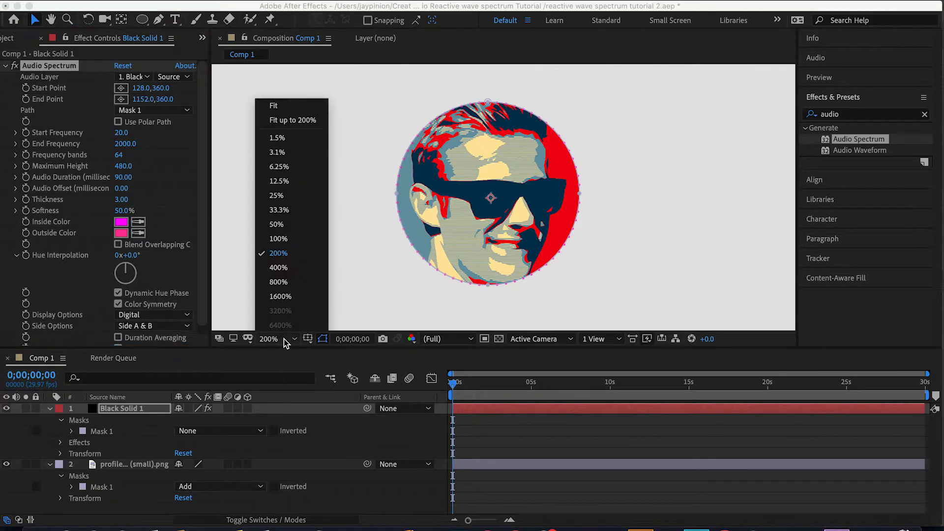
{"action": "left_click", "coordinate": [290, 110]}
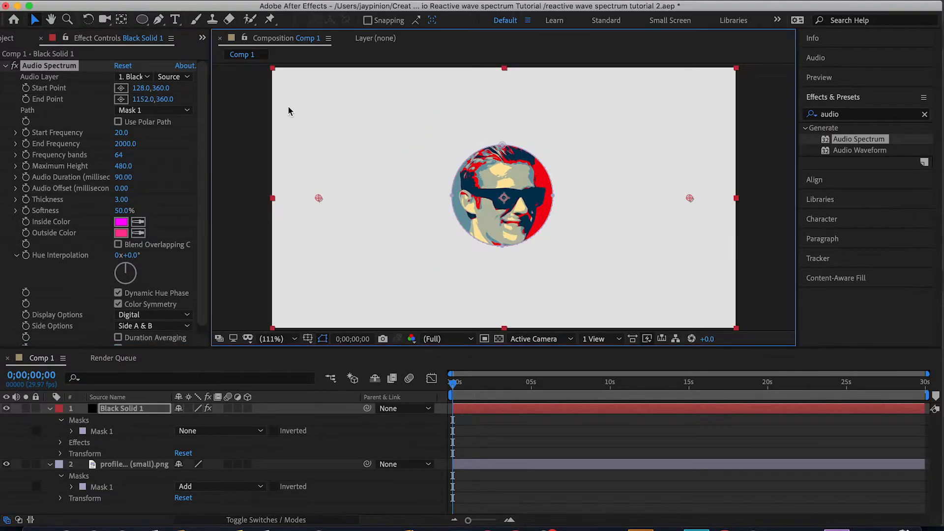
{"action": "left_click", "coordinate": [231, 158]}
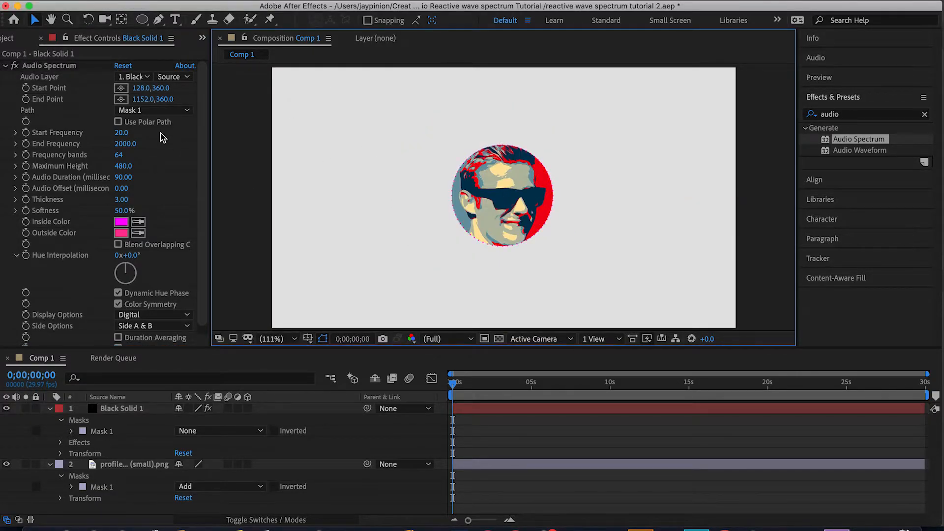
Add bensound-summer.mp3 from the project to the composition timeline and collapse the other layers.
{"action": "left_click", "coordinate": [10, 37]}
{"action": "left_click", "coordinate": [57, 157]}
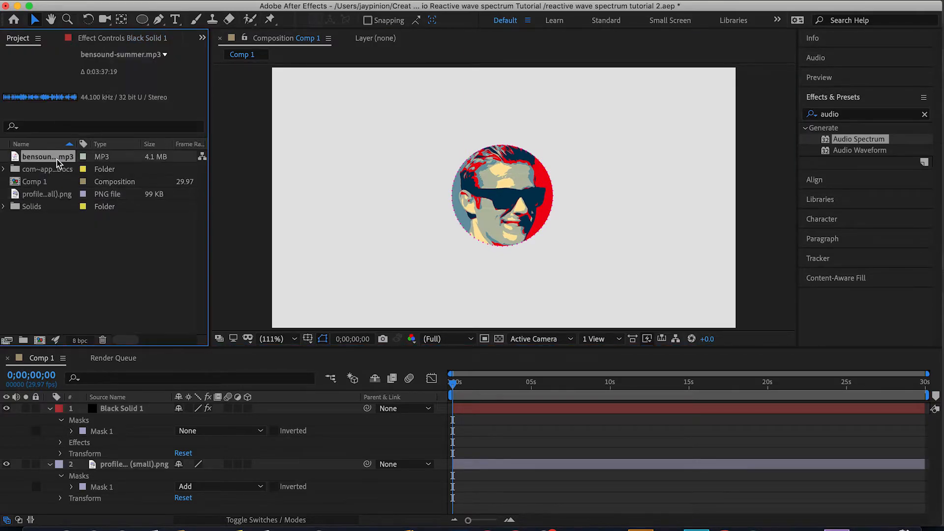
{"action": "left_click_drag", "start_coordinate": [57, 157], "coordinate": [139, 404]}
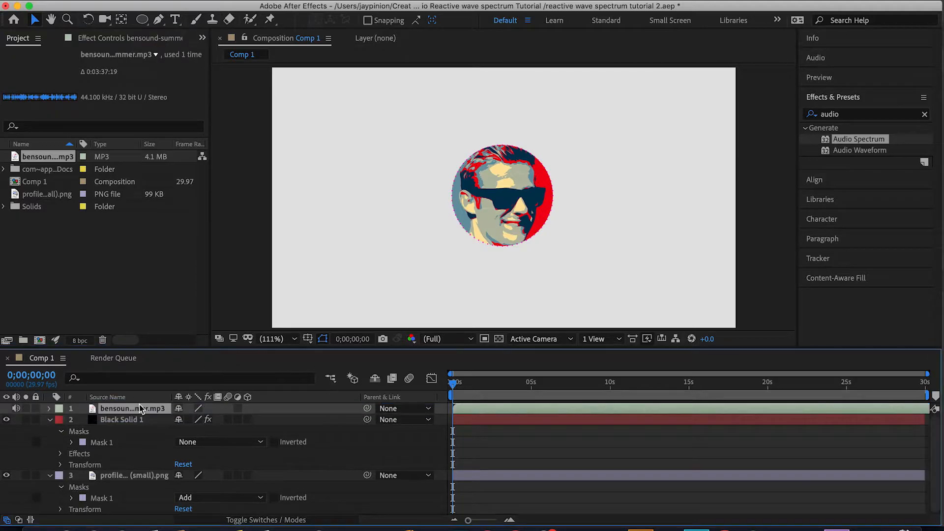
{"action": "left_click", "coordinate": [48, 420]}
{"action": "left_click", "coordinate": [49, 431]}
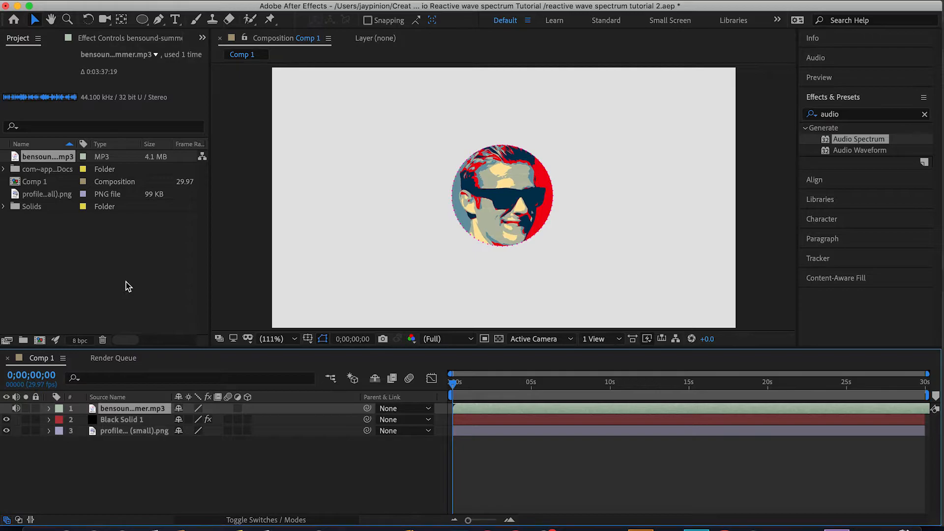
Set the Audio Spectrum's audio layer to bensound-summer.mp3 and its frequency bands to 70.
{"action": "left_click", "coordinate": [113, 40]}
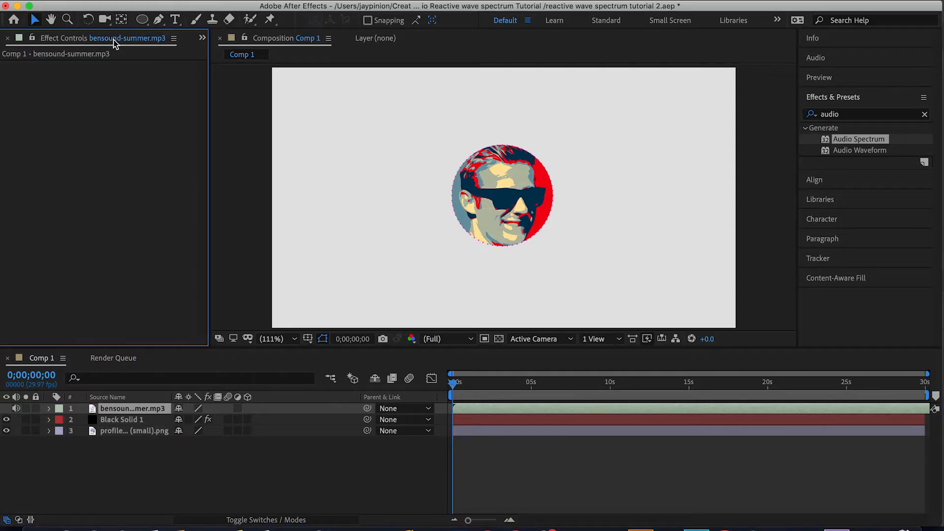
{"action": "left_click", "coordinate": [121, 420]}
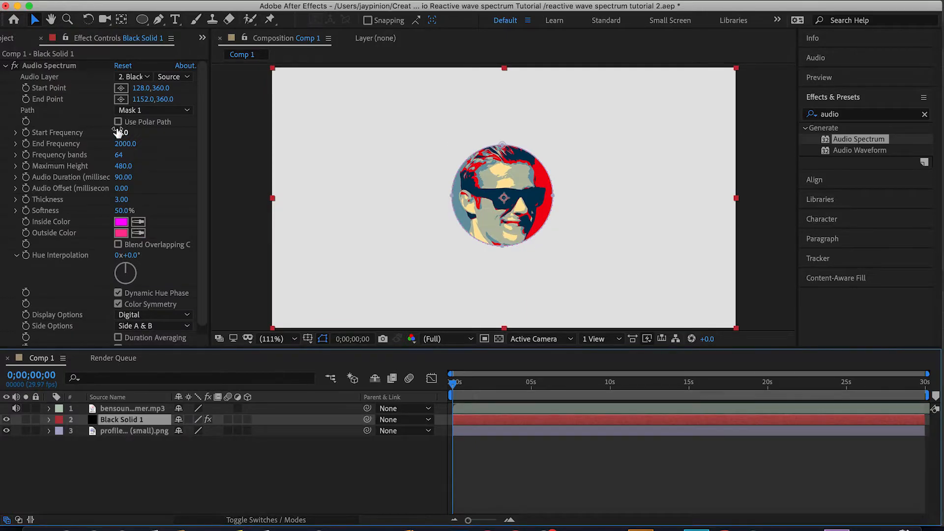
{"action": "left_click", "coordinate": [146, 77]}
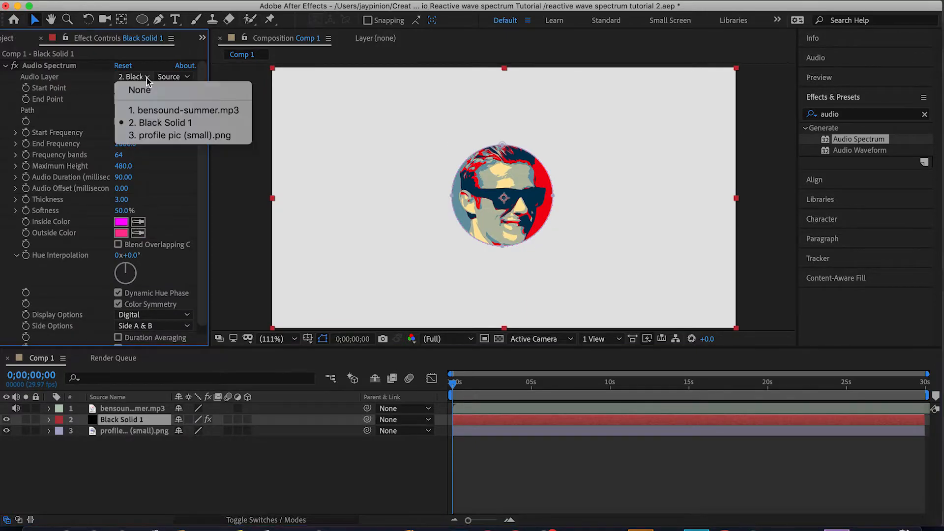
{"action": "left_click", "coordinate": [159, 116]}
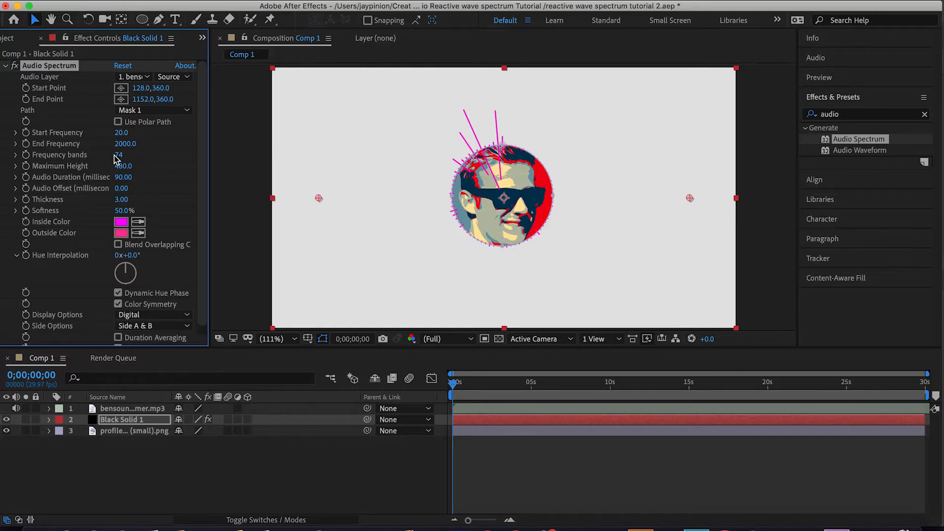
{"action": "mouse_move", "coordinate": [119, 155]}
{"action": "left_mouse_down"}
{"action": "mouse_move", "coordinate": [151, 155]}
{"action": "mouse_move", "coordinate": [117, 156]}
{"action": "left_mouse_up"}
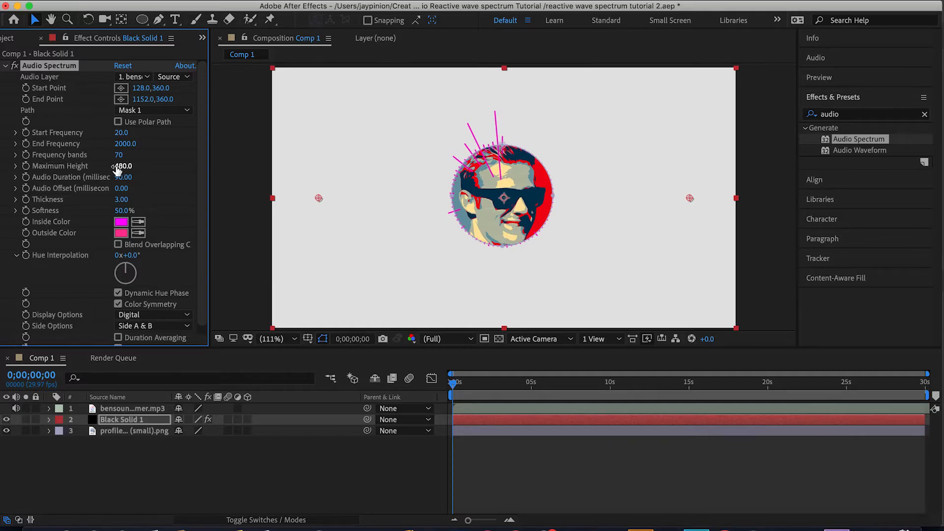
Set the Audio Spectrum's Maximum Height to 450, Thickness to 4.30 and Softness to 14%.
{"action": "mouse_move", "coordinate": [120, 170]}
{"action": "left_mouse_down"}
{"action": "mouse_move", "coordinate": [167, 169]}
{"action": "mouse_move", "coordinate": [106, 175]}
{"action": "mouse_move", "coordinate": [152, 177]}
{"action": "mouse_move", "coordinate": [129, 179]}
{"action": "left_mouse_up"}
{"action": "mouse_move", "coordinate": [121, 203]}
{"action": "left_mouse_down"}
{"action": "mouse_move", "coordinate": [156, 209]}
{"action": "mouse_move", "coordinate": [138, 210]}
{"action": "left_mouse_up"}
{"action": "left_click", "coordinate": [119, 211]}
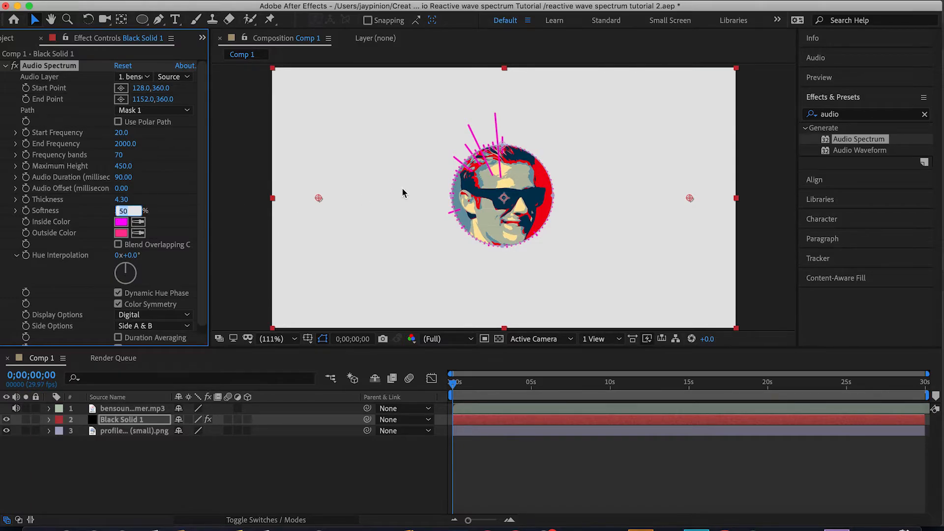
{"action": "scroll", "coordinate": [447, 175], "scroll_direction": "up", "scroll_amount": 4}
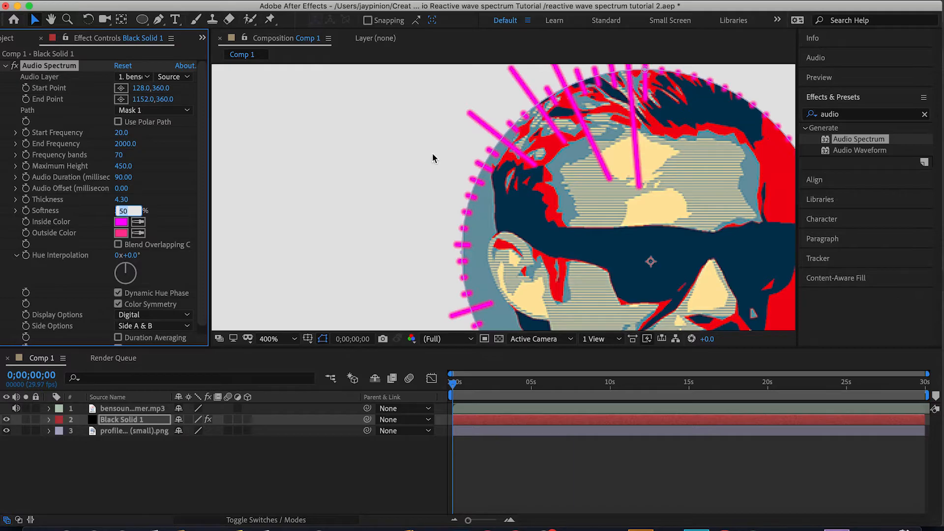
{"action": "left_click", "coordinate": [127, 212]}
{"action": "left_click", "coordinate": [162, 222]}
{"action": "left_click_drag", "start_coordinate": [125, 212], "coordinate": [79, 210]}
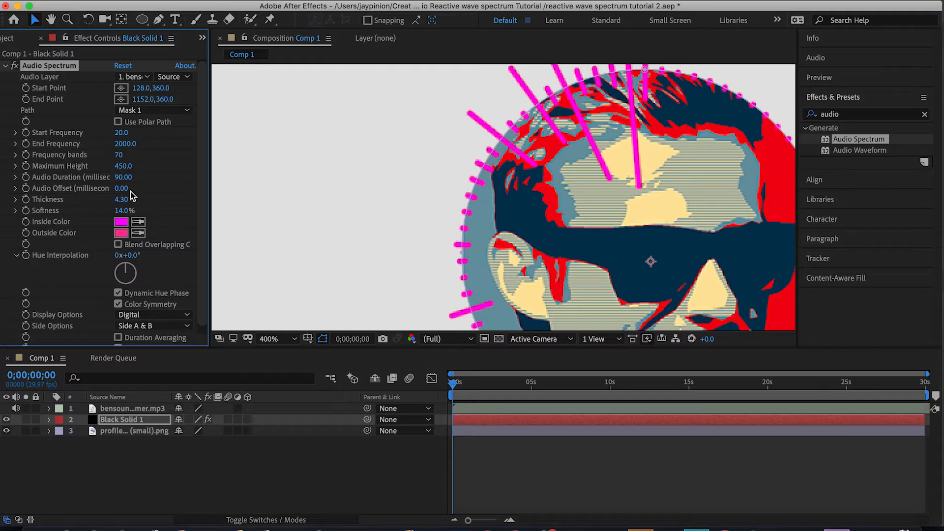
Change the Audio Spectrum's inside color to cyan 01E7FE.
{"action": "left_click", "coordinate": [275, 339]}
{"action": "left_click", "coordinate": [287, 104]}
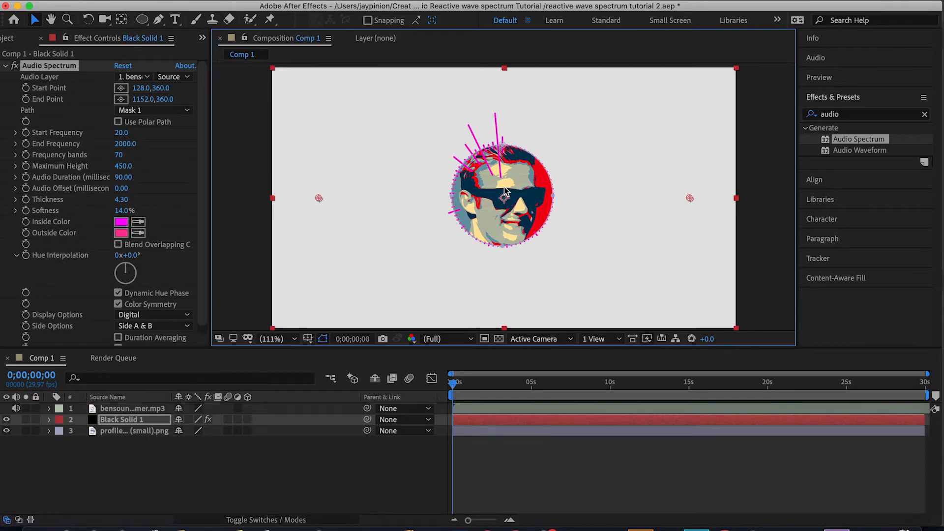
{"action": "scroll", "coordinate": [505, 192], "scroll_direction": "up", "scroll_amount": 3}
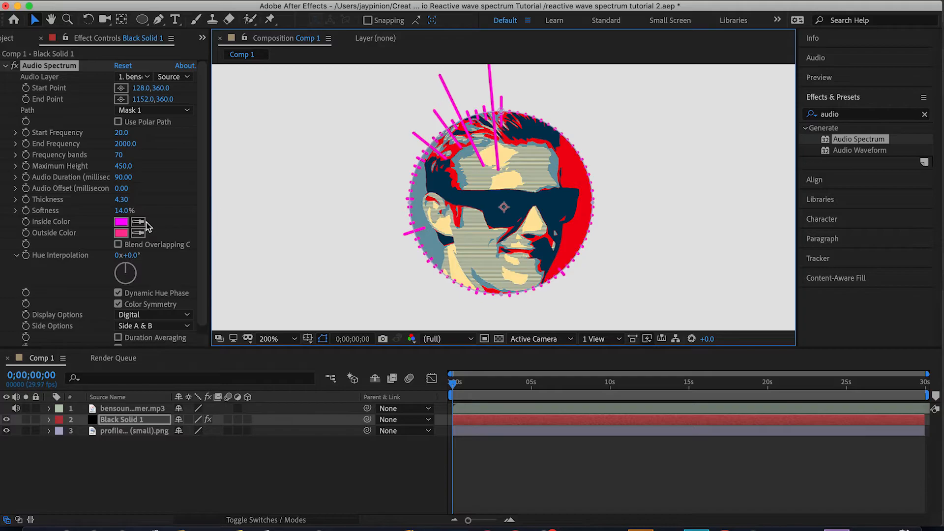
{"action": "left_click", "coordinate": [120, 222]}
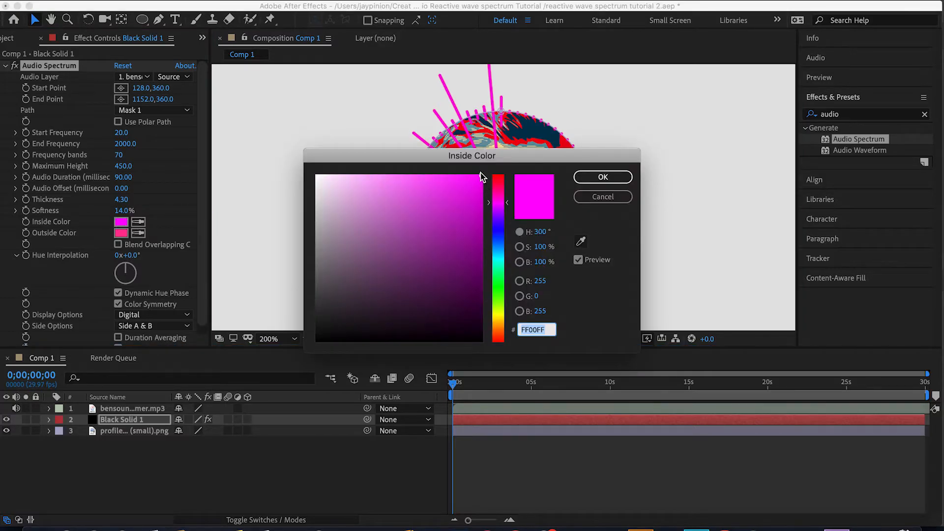
{"action": "mouse_move", "coordinate": [480, 173]}
{"action": "left_mouse_down"}
{"action": "mouse_move", "coordinate": [494, 259]}
{"action": "mouse_move", "coordinate": [481, 176]}
{"action": "left_mouse_up"}
{"action": "left_click", "coordinate": [603, 177]}
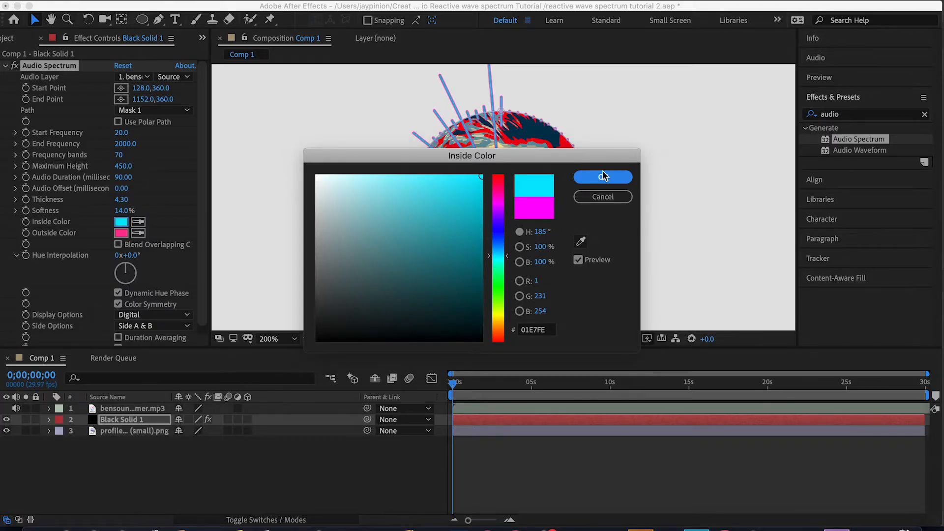
Change the Audio Spectrum's outside color to blue 004DDE.
{"action": "left_click", "coordinate": [121, 233]}
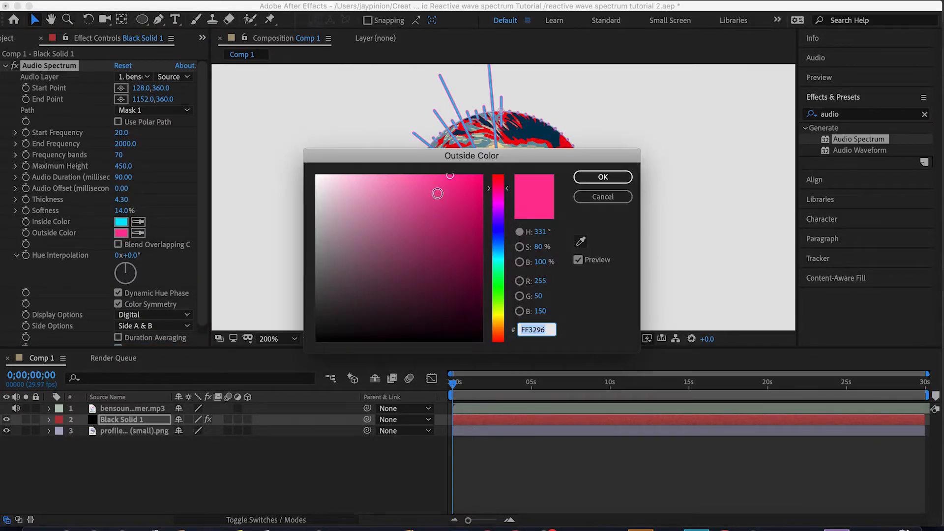
{"action": "left_click_drag", "start_coordinate": [490, 196], "coordinate": [491, 235]}
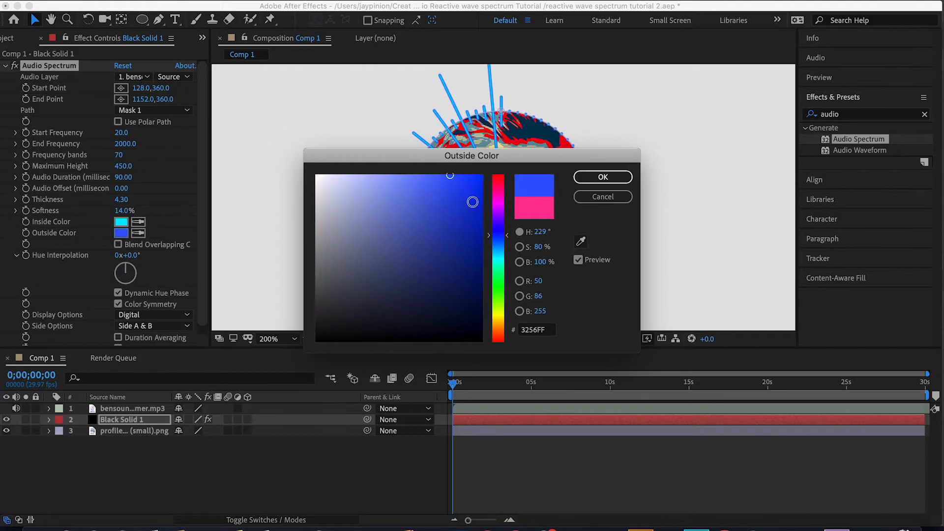
{"action": "mouse_move", "coordinate": [450, 175]}
{"action": "left_mouse_down"}
{"action": "mouse_move", "coordinate": [544, 176]}
{"action": "mouse_move", "coordinate": [483, 174]}
{"action": "mouse_move", "coordinate": [482, 197]}
{"action": "left_mouse_up"}
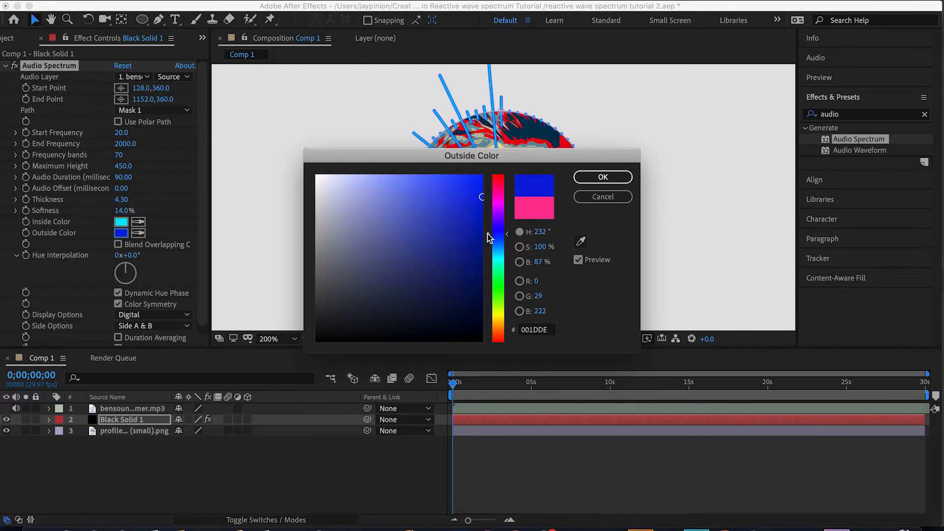
{"action": "left_click_drag", "start_coordinate": [489, 238], "coordinate": [489, 244]}
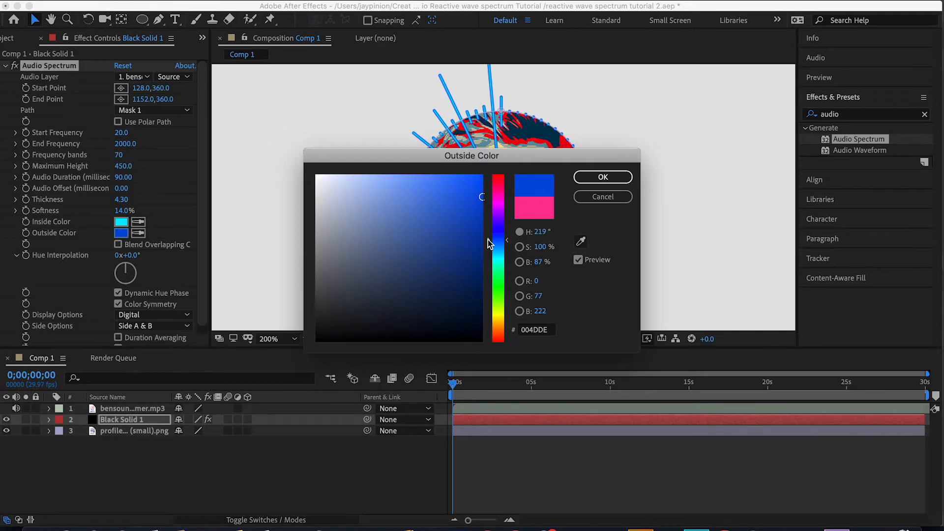
{"action": "left_click", "coordinate": [602, 177]}
Enable Blend Overlapping Colors and set the Hue Interpolation to 37°.
{"action": "scroll", "coordinate": [485, 211], "scroll_direction": "down", "scroll_amount": 5}
{"action": "scroll", "coordinate": [486, 210], "scroll_direction": "up", "scroll_amount": 3}
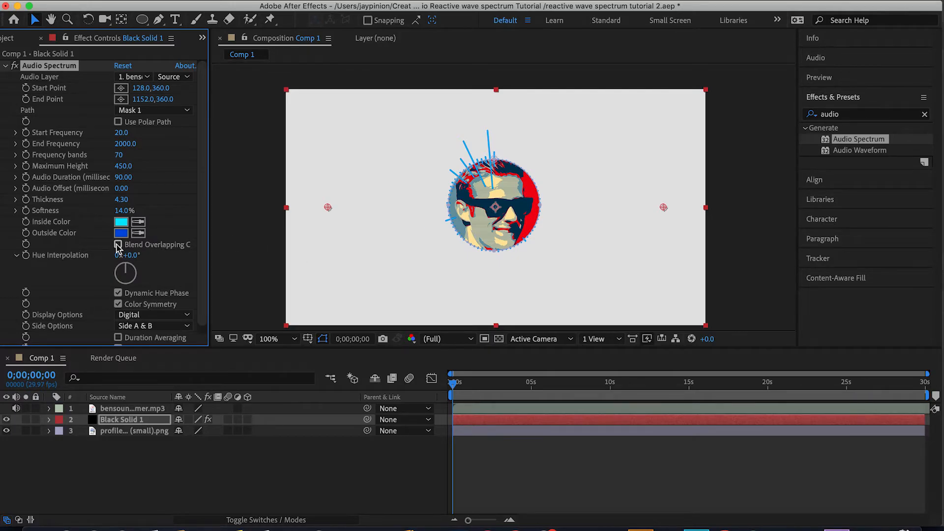
{"action": "scroll", "coordinate": [403, 191], "scroll_direction": "up", "scroll_amount": 2}
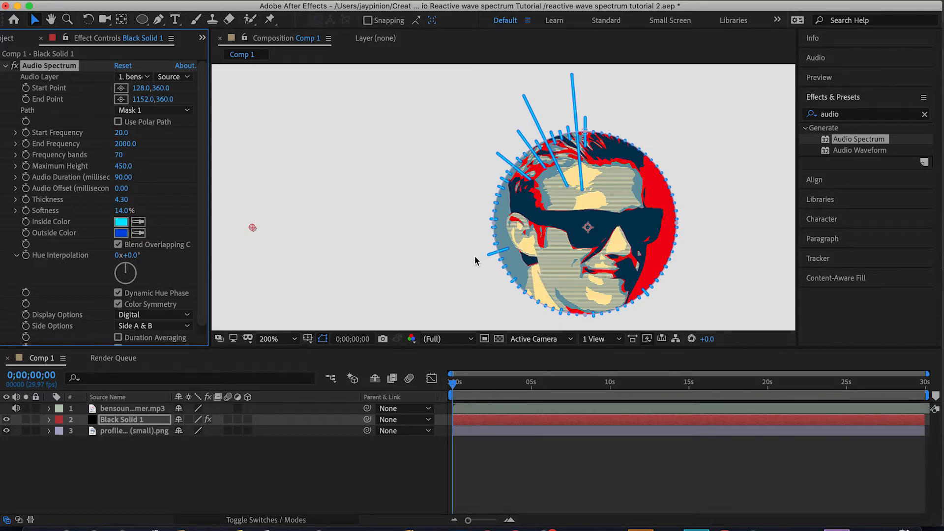
{"action": "mouse_move", "coordinate": [124, 272]}
{"action": "left_mouse_down"}
{"action": "mouse_move", "coordinate": [141, 281]}
{"action": "mouse_move", "coordinate": [130, 293]}
{"action": "mouse_move", "coordinate": [109, 281]}
{"action": "mouse_move", "coordinate": [116, 266]}
{"action": "mouse_move", "coordinate": [127, 268]}
{"action": "left_mouse_up"}
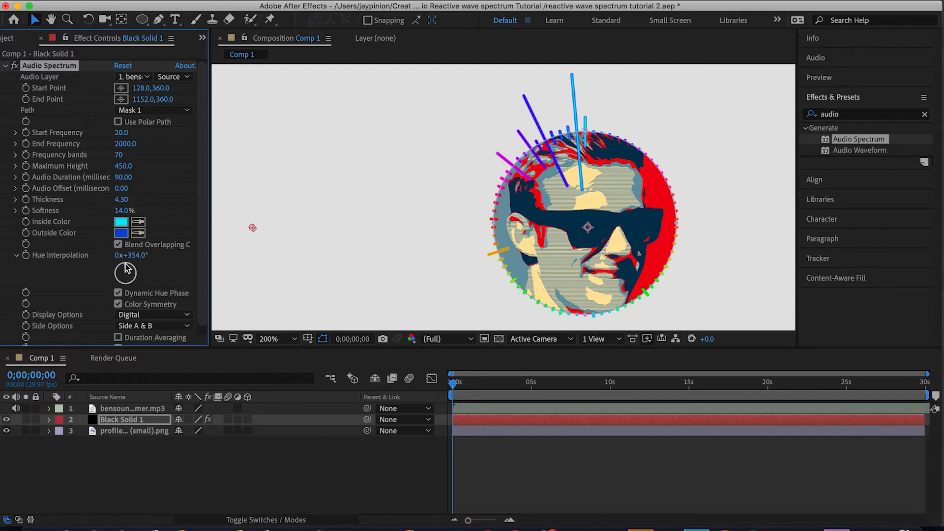
{"action": "left_click_drag", "start_coordinate": [126, 269], "coordinate": [142, 256]}
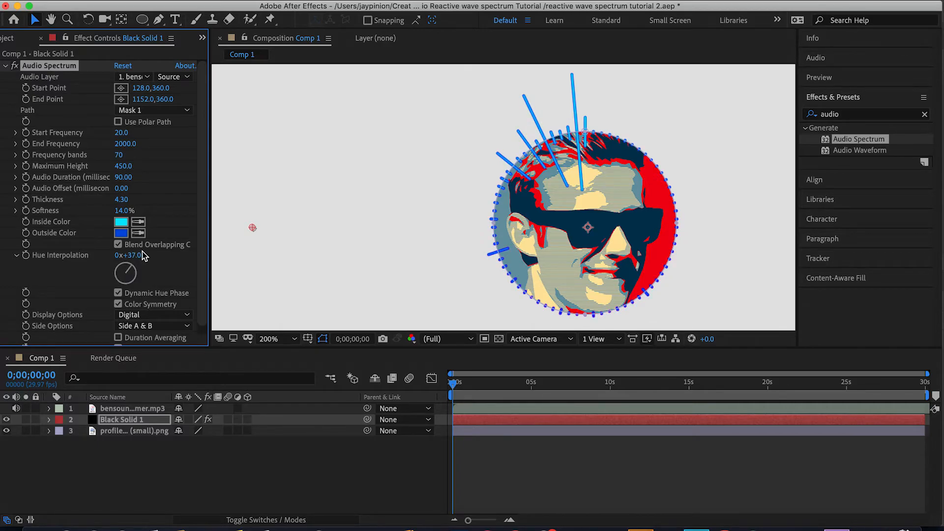
Try the Analog lines and Analog dots display options before returning to Digital.
{"action": "scroll", "coordinate": [157, 282], "scroll_direction": "down", "scroll_amount": 1}
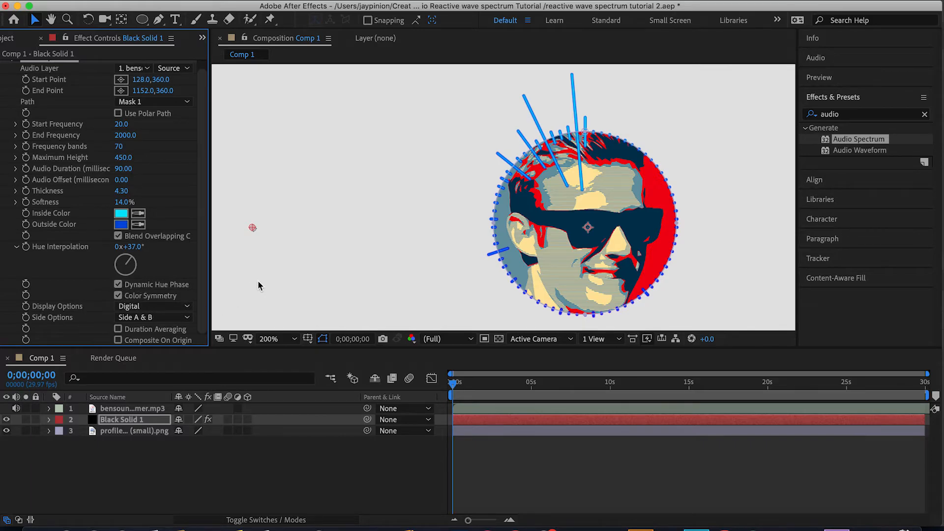
{"action": "left_click", "coordinate": [170, 306]}
{"action": "left_click", "coordinate": [173, 333]}
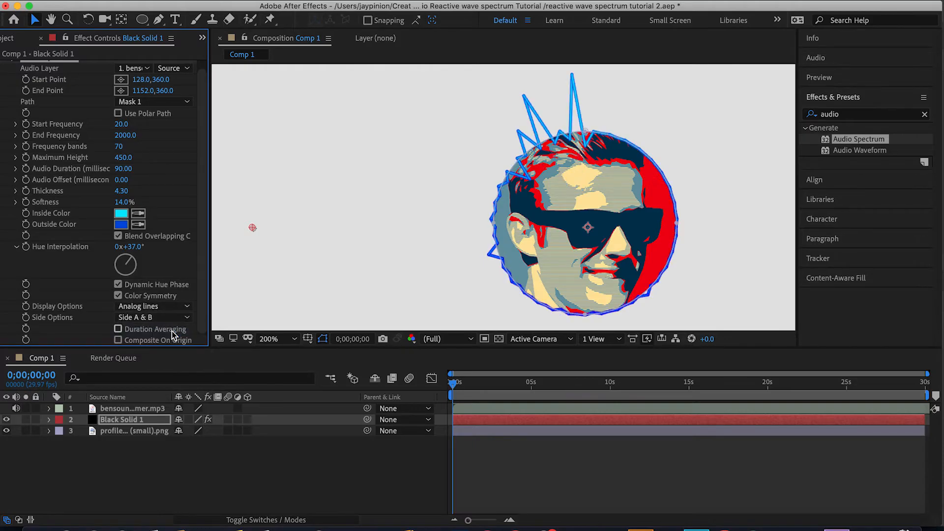
{"action": "left_click", "coordinate": [169, 310]}
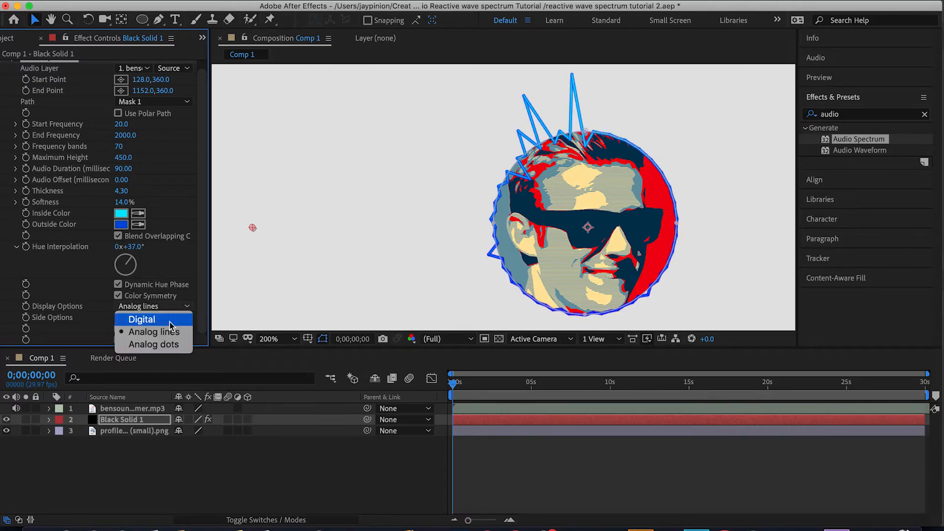
{"action": "left_click", "coordinate": [167, 344]}
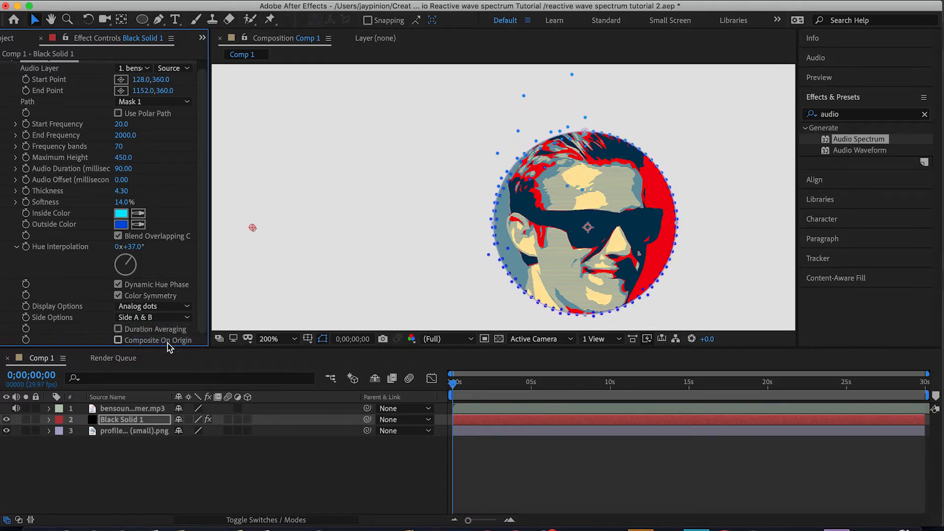
{"action": "left_click", "coordinate": [168, 306]}
{"action": "left_click", "coordinate": [167, 321]}
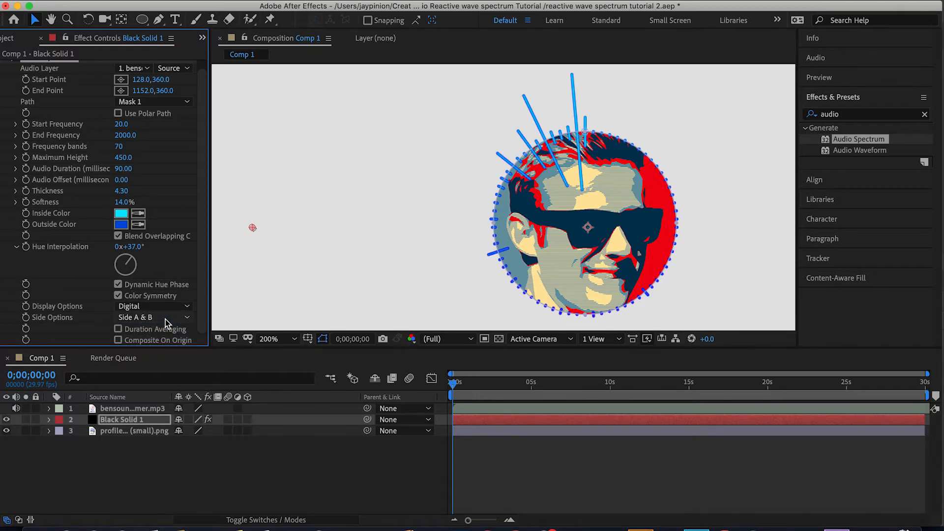
Try the Side A, Side B and Side A & B side options of the spectrum.
{"action": "left_click", "coordinate": [166, 319]}
{"action": "left_click", "coordinate": [165, 331]}
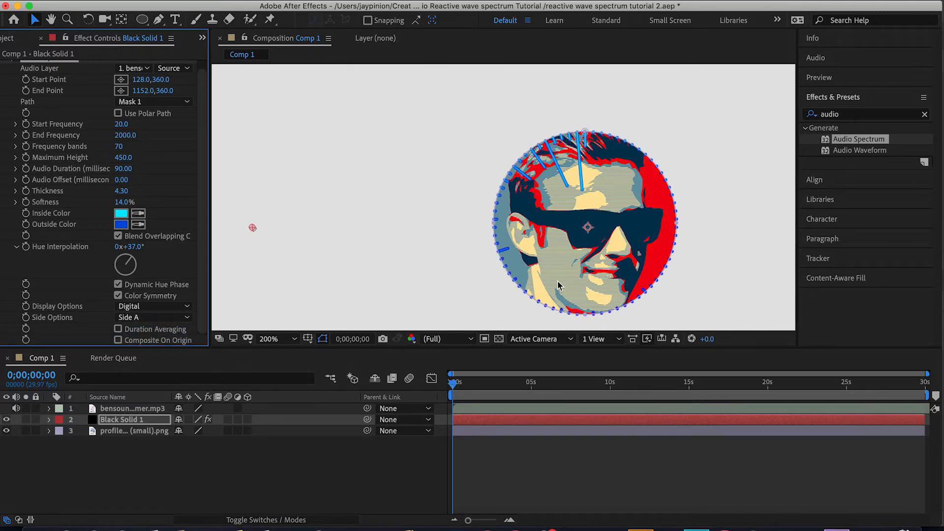
{"action": "left_click", "coordinate": [169, 319]}
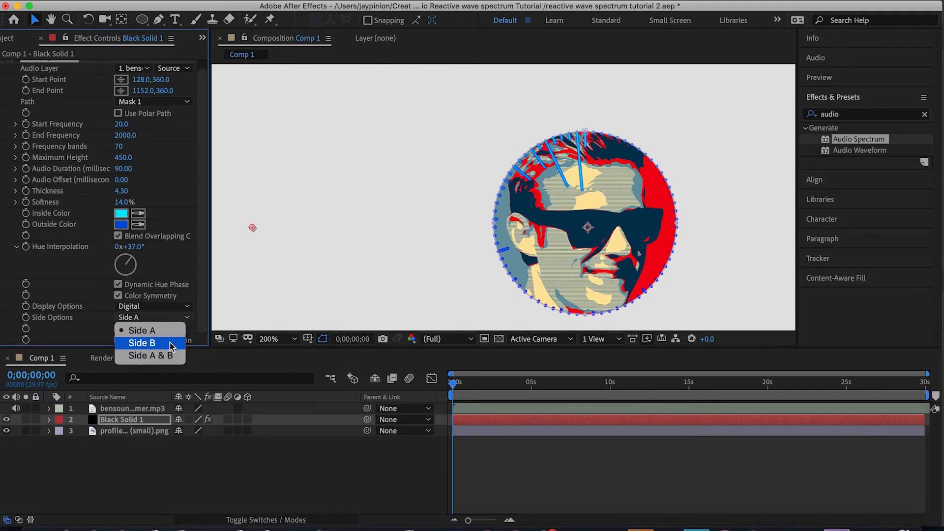
{"action": "left_click", "coordinate": [142, 342]}
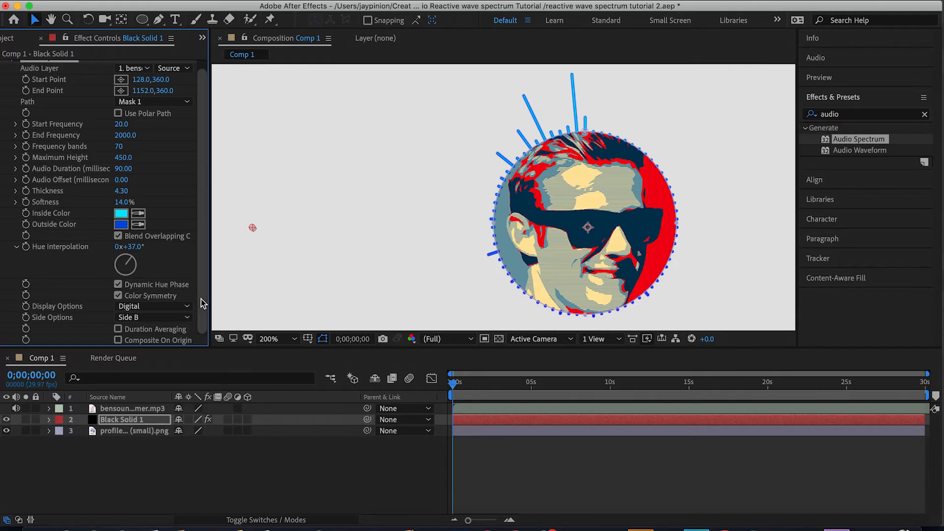
{"action": "left_click", "coordinate": [159, 318]}
{"action": "left_click", "coordinate": [162, 356]}
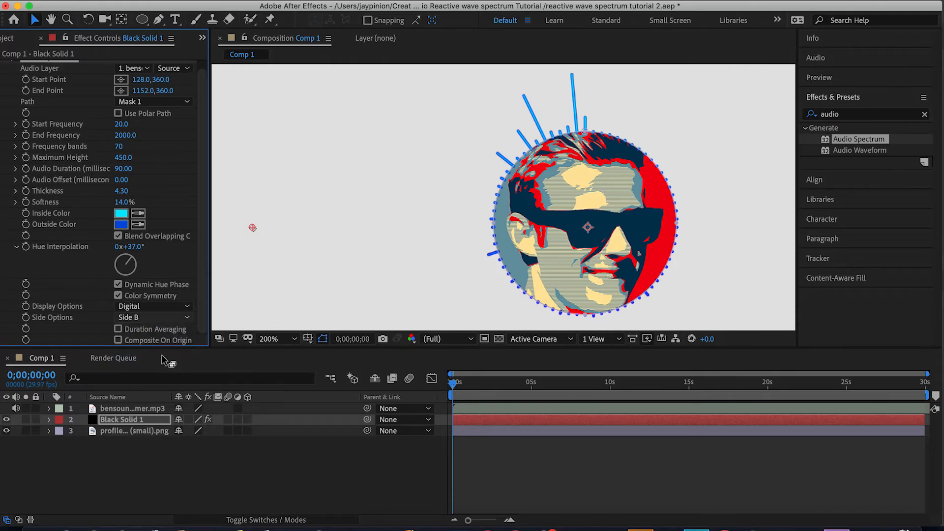
{"action": "left_click", "coordinate": [169, 317]}
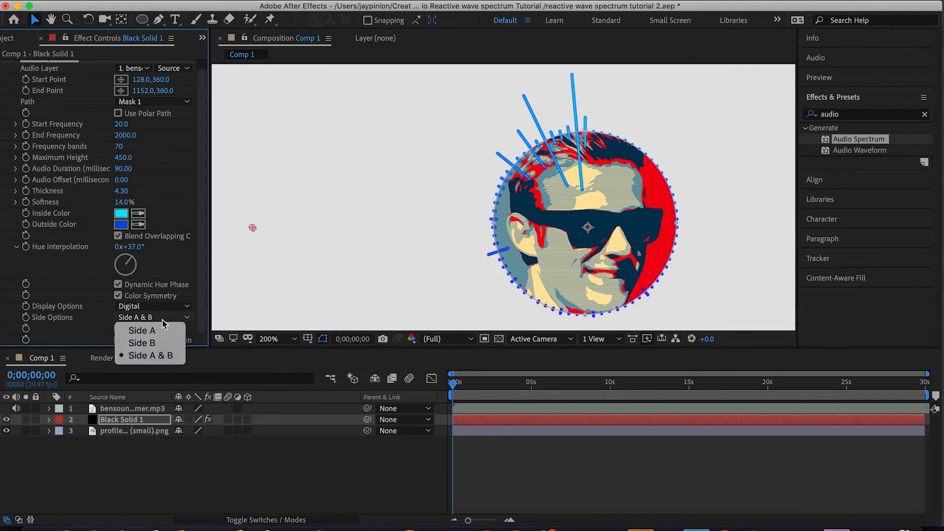
{"action": "left_click", "coordinate": [158, 327]}
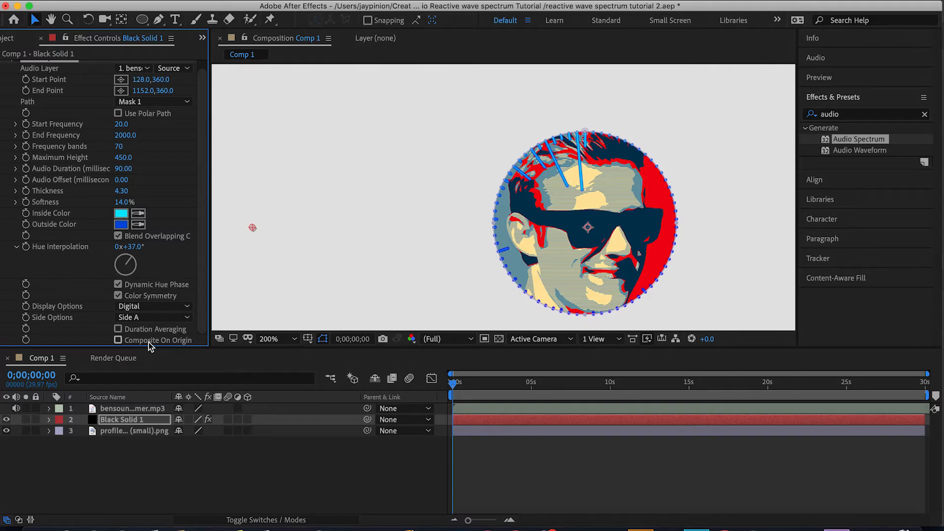
Set the Audio Spectrum's Side Options to Side B.
{"action": "left_click", "coordinate": [269, 338]}
{"action": "left_click", "coordinate": [286, 107]}
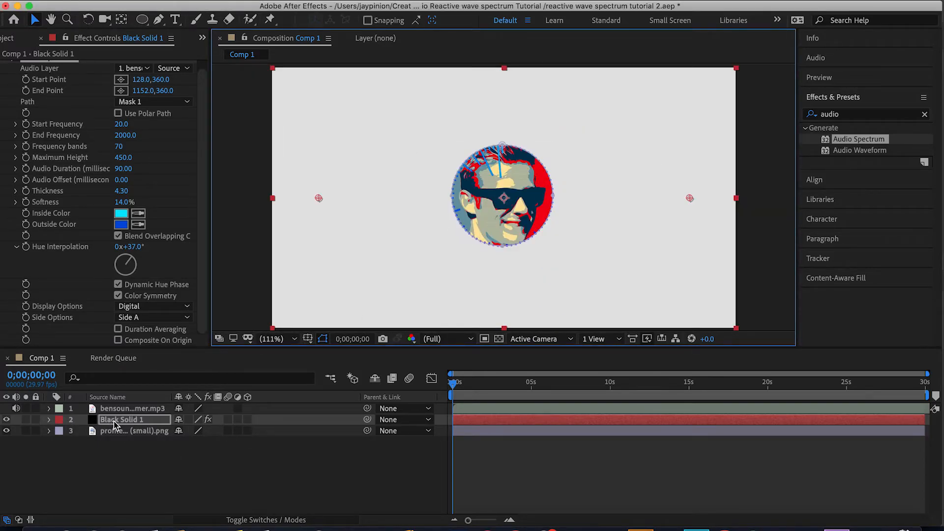
{"action": "left_click", "coordinate": [50, 431]}
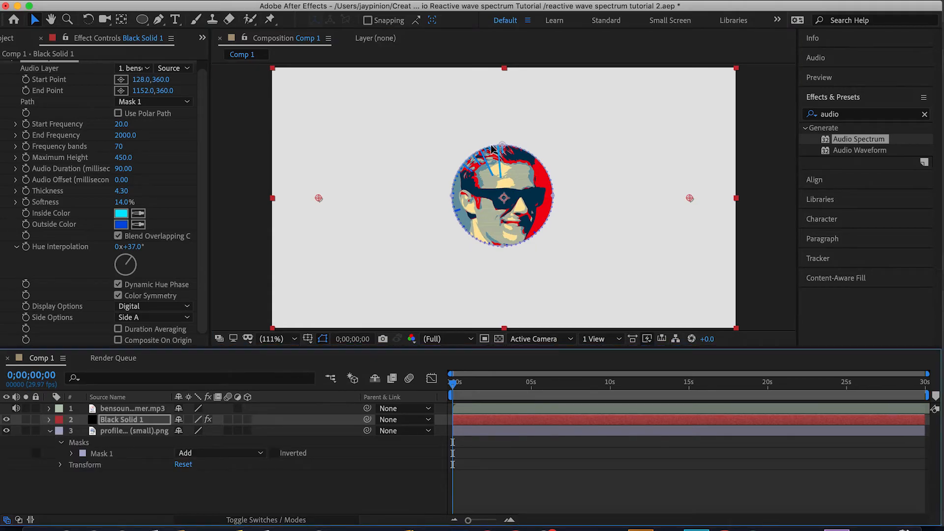
{"action": "left_click", "coordinate": [150, 318]}
{"action": "left_click", "coordinate": [170, 339]}
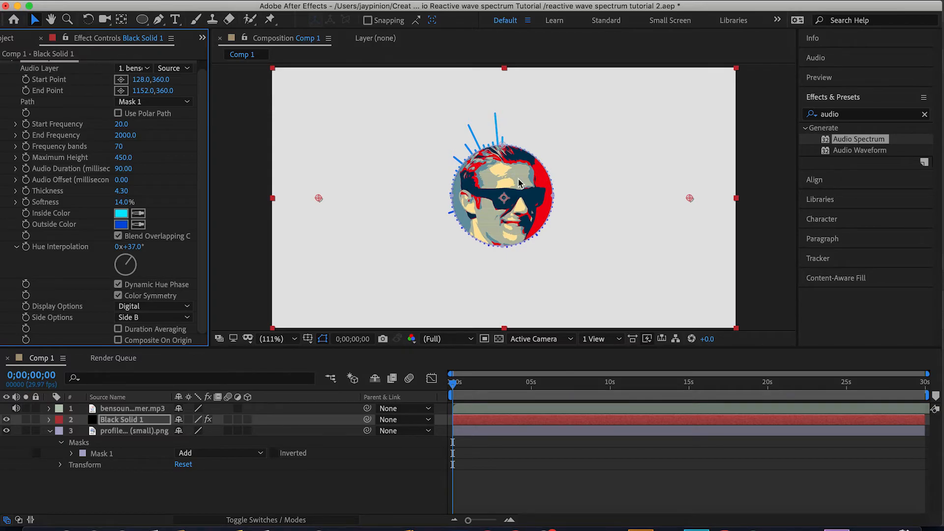
Open the Black Solid 1 layer's Transform properties and try shifting its Position, then undo it.
{"action": "left_click", "coordinate": [50, 431]}
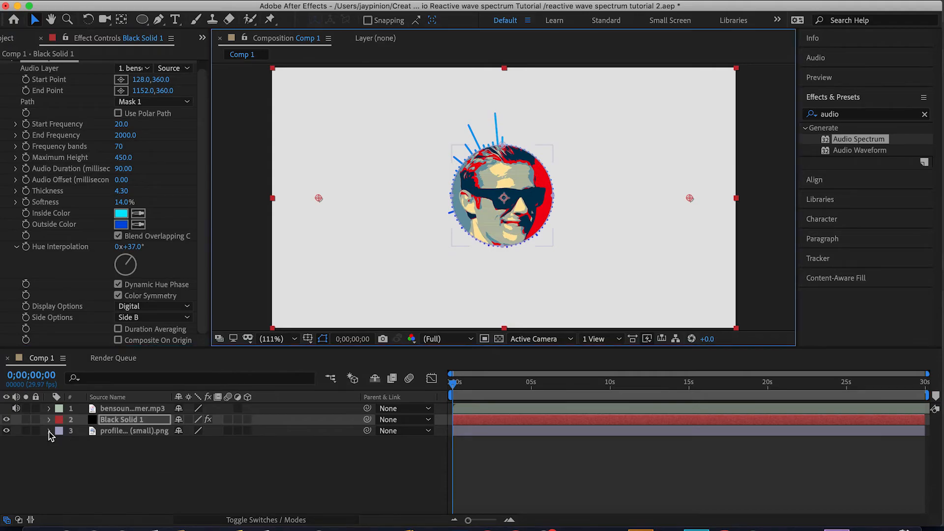
{"action": "left_click", "coordinate": [49, 419]}
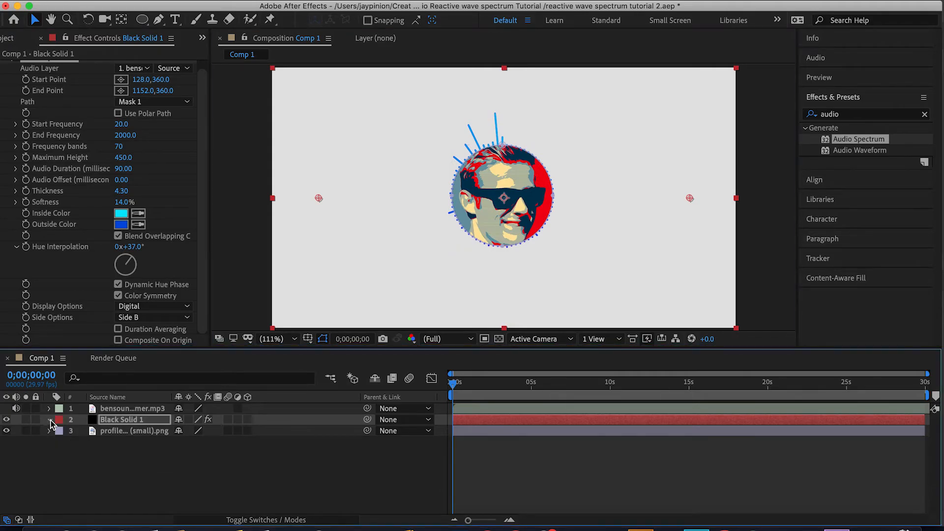
{"action": "scroll", "coordinate": [58, 465], "scroll_direction": "down", "scroll_amount": 1}
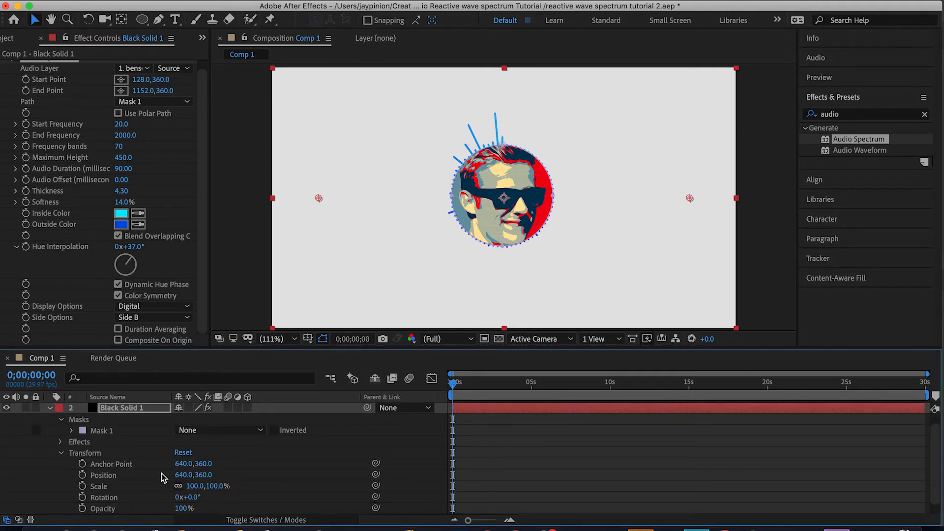
{"action": "scroll", "coordinate": [162, 473], "scroll_direction": "down", "scroll_amount": 1}
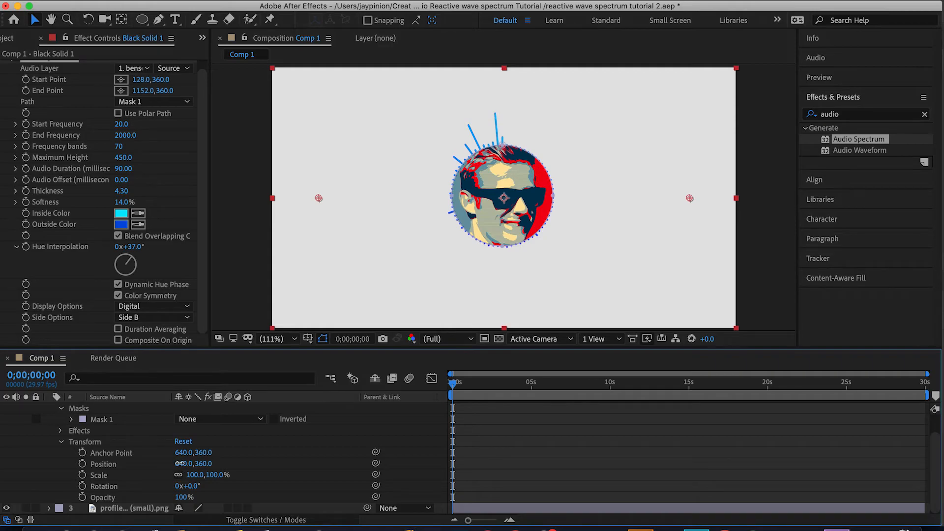
{"action": "left_click_drag", "start_coordinate": [179, 463], "coordinate": [189, 466]}
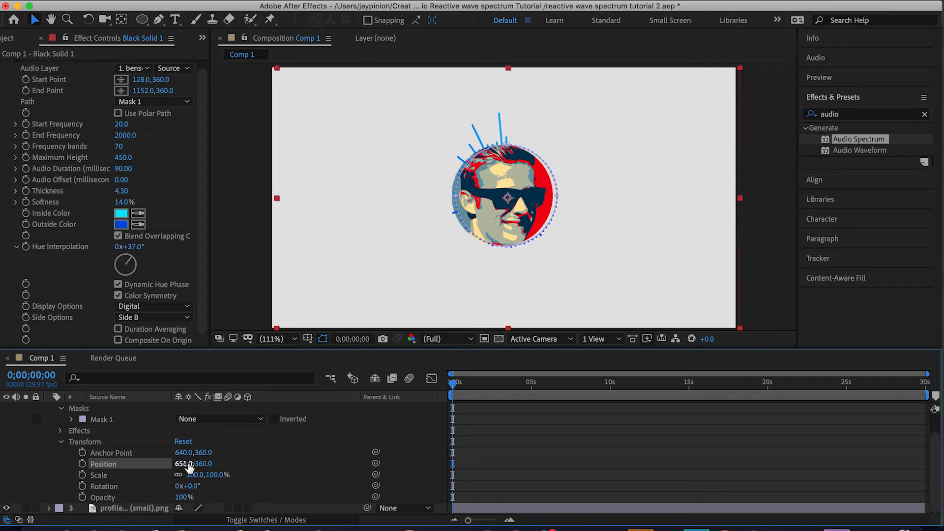
{"action": "key", "text": "super+z"}
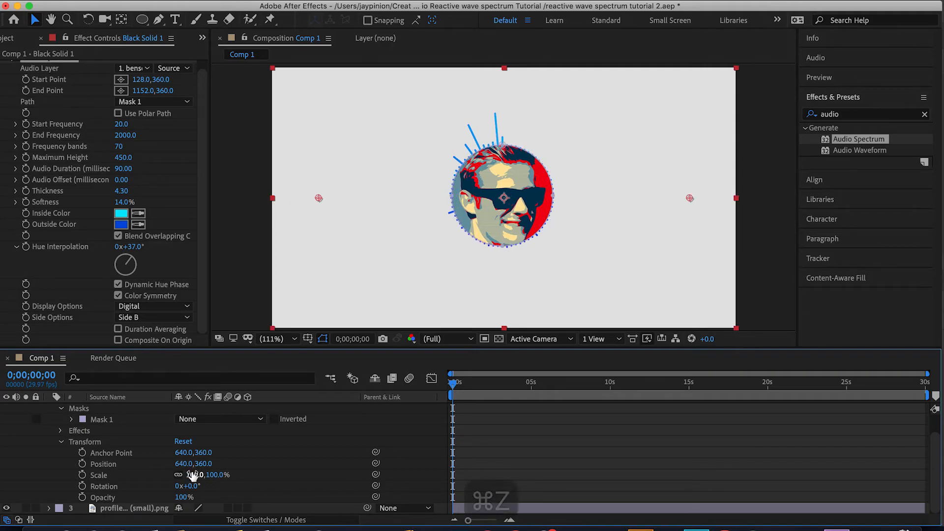
Scale the Black Solid 1 layer to 106% and play back the composition to preview the spectrum.
{"action": "left_click_drag", "start_coordinate": [210, 474], "coordinate": [214, 474]}
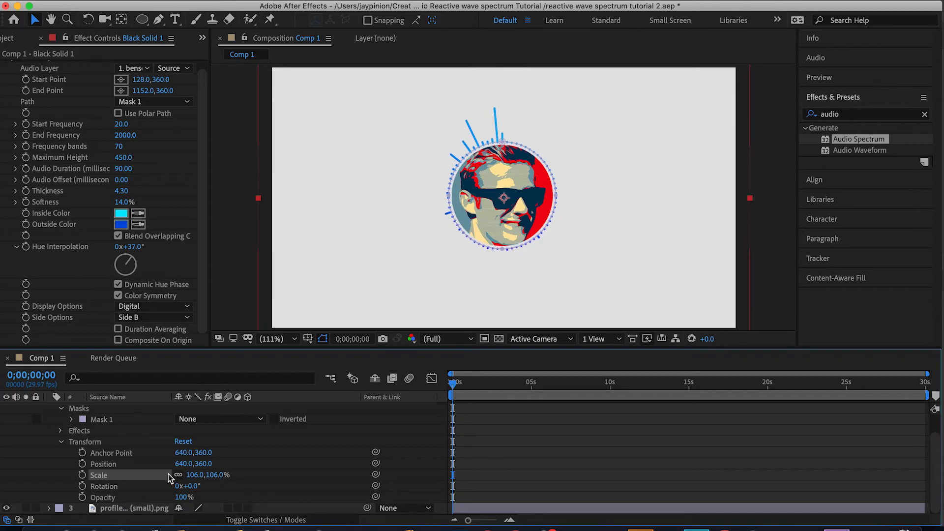
{"action": "left_click", "coordinate": [304, 203]}
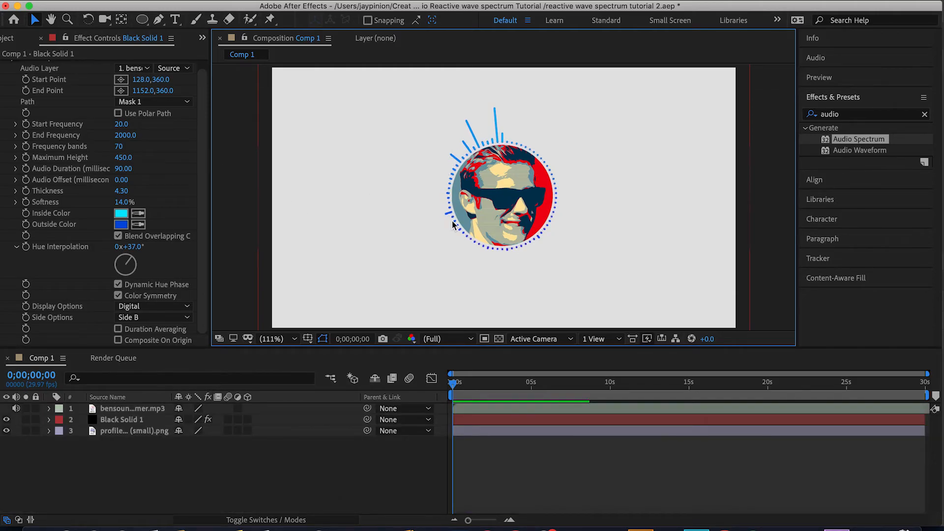
{"action": "key", "text": "space"}
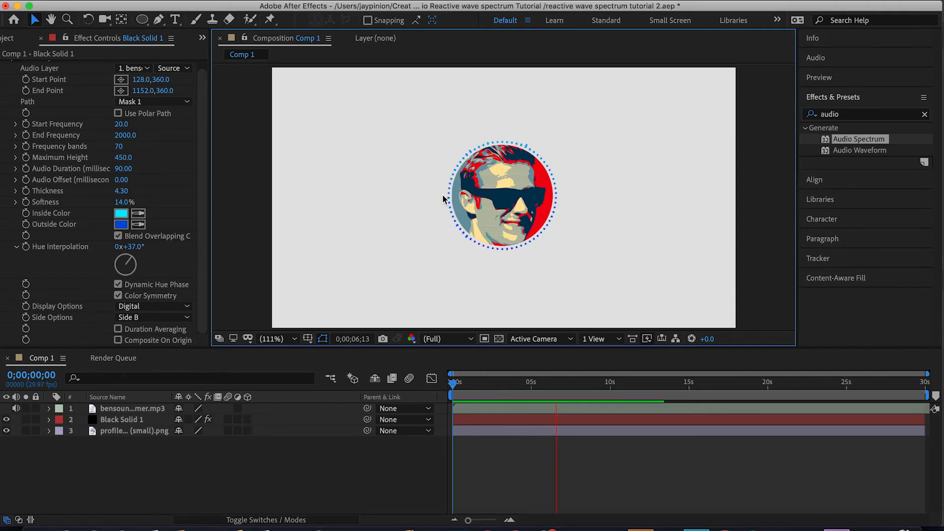
{"action": "key", "text": "space"}
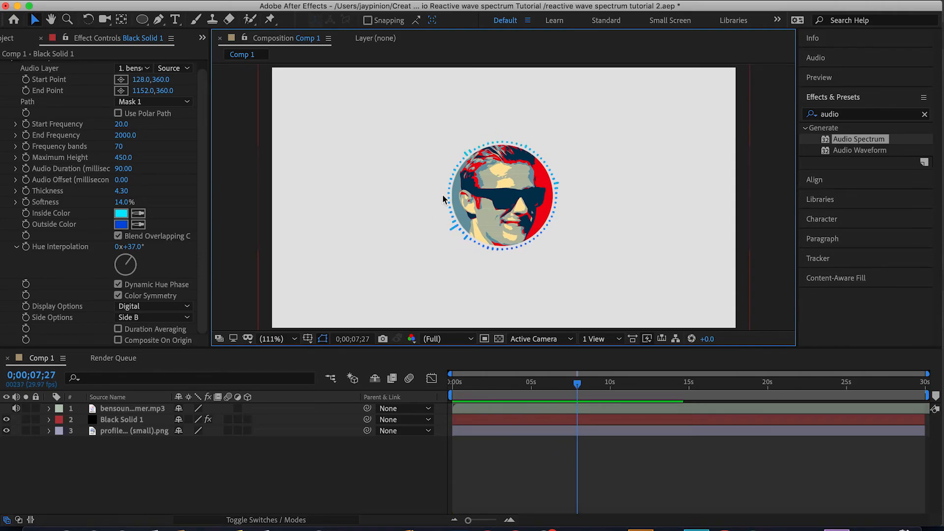
Set the Audio Spectrum's End Frequency to 600 and replay the composition from the start to preview it.
{"action": "left_click", "coordinate": [116, 135]}
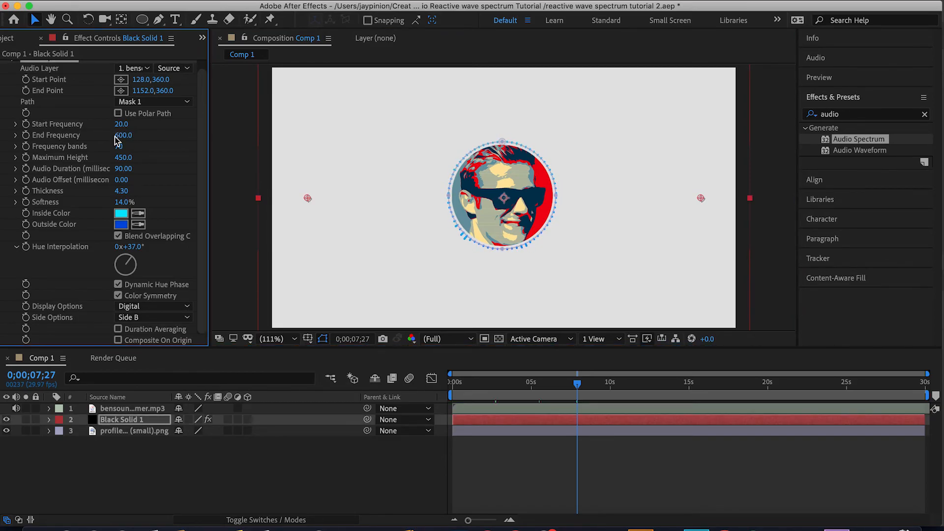
{"action": "left_click_drag", "start_coordinate": [577, 385], "coordinate": [443, 385]}
{"action": "key", "text": "space"}
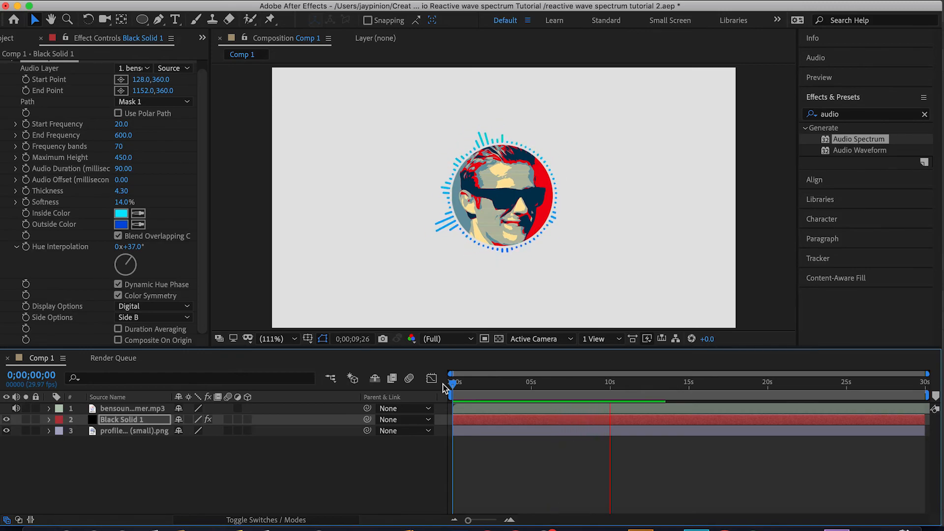
{"action": "key", "text": "space"}
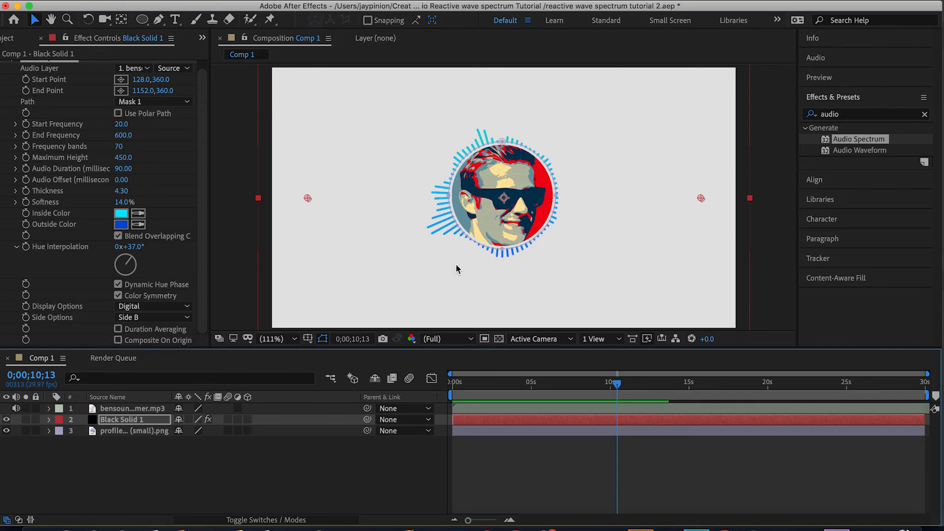
{"action": "left_click", "coordinate": [248, 167]}
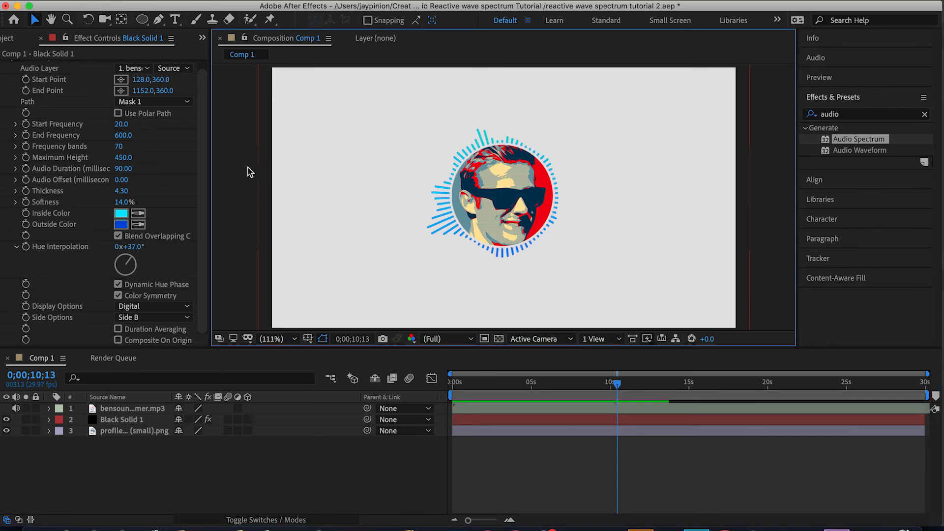